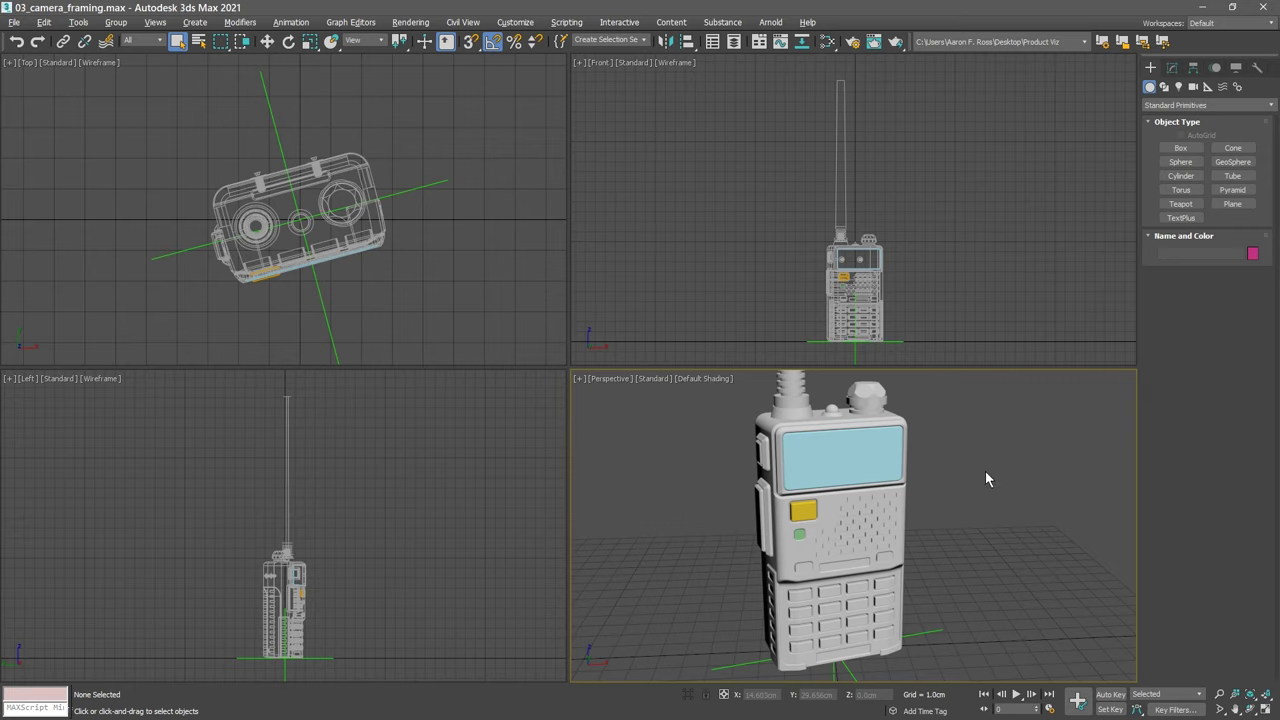
Set the render output size to 540 pixels wide and 540 pixels high.
click(852, 44)
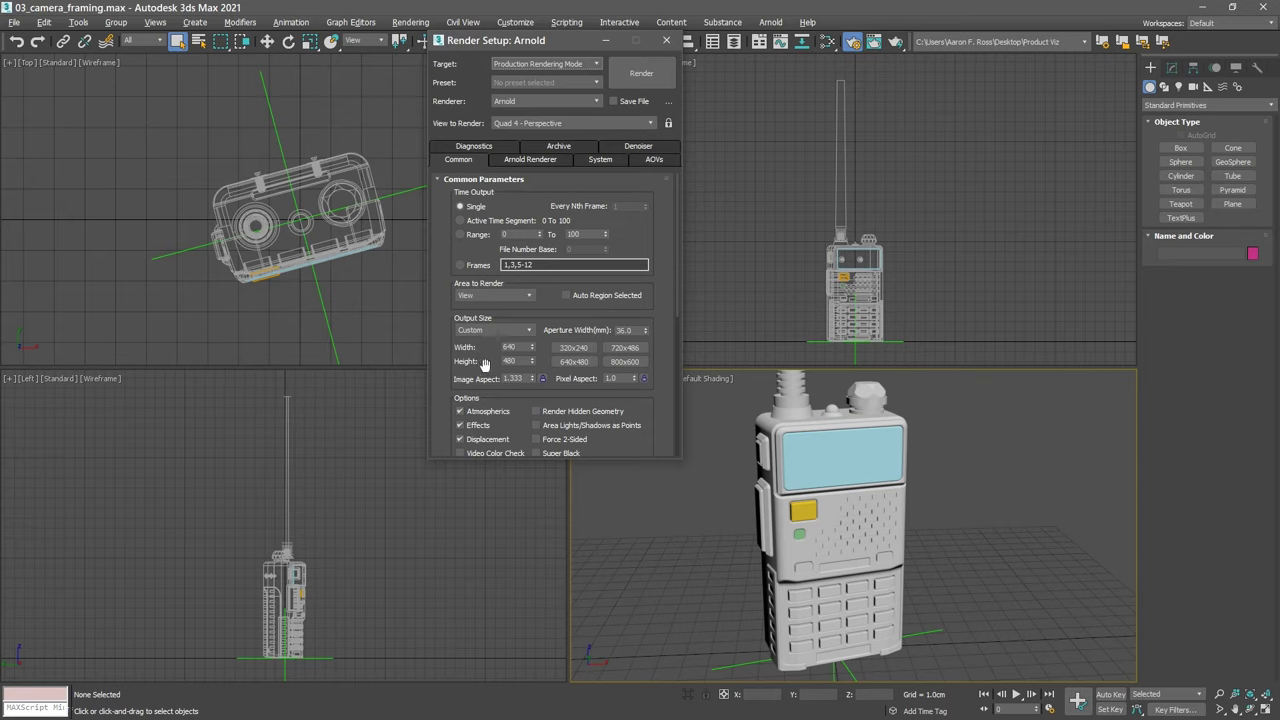
double_click(518, 346)
text(540)
key(Tab)
text(540)
key(Return)
click(667, 42)
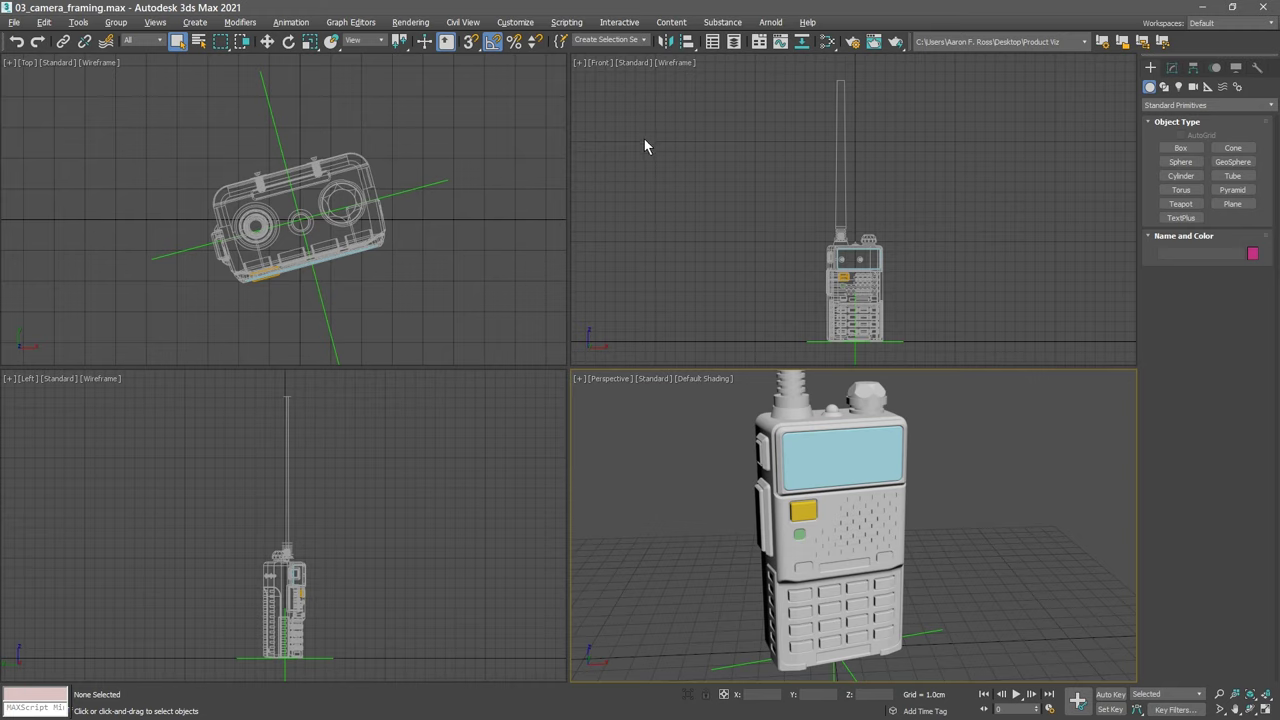
With grid snapping on, create a targeted Physical camera in the Top view in front of the radio, aimed at it from about 13 cm.
click(470, 44)
scroll(476, 160, down, 8)
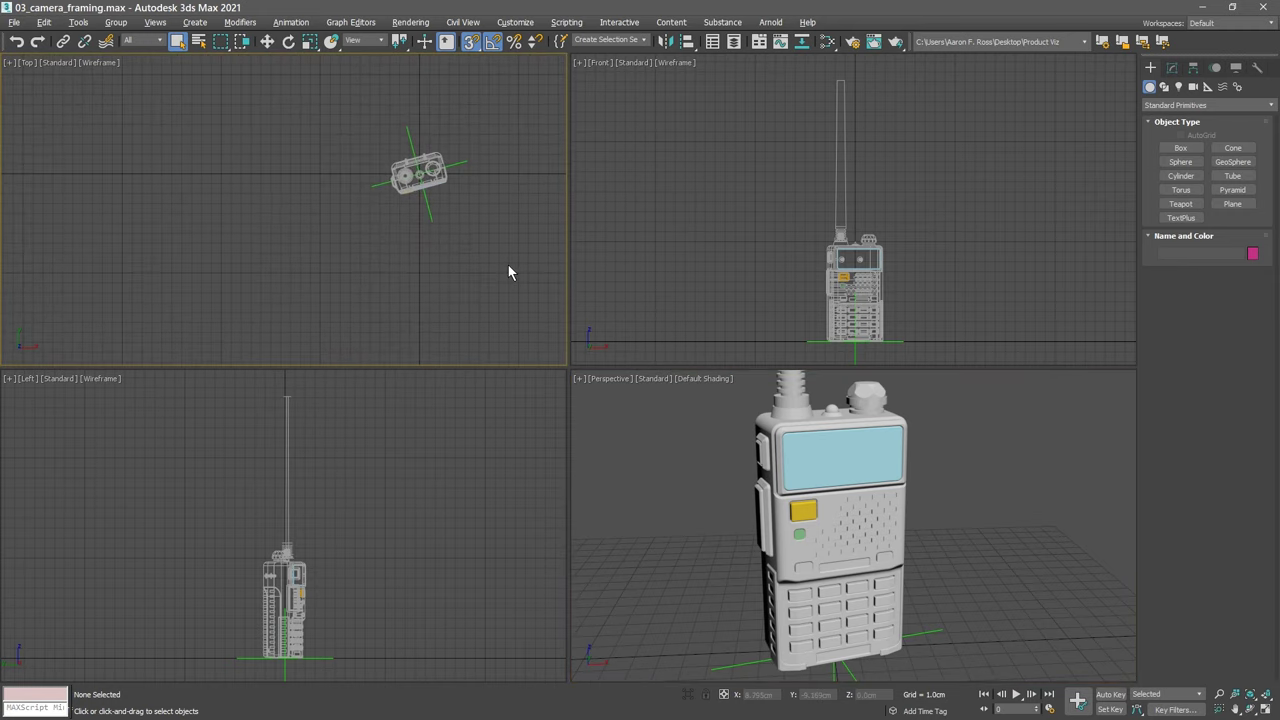
middle_drag(514, 270, 388, 226)
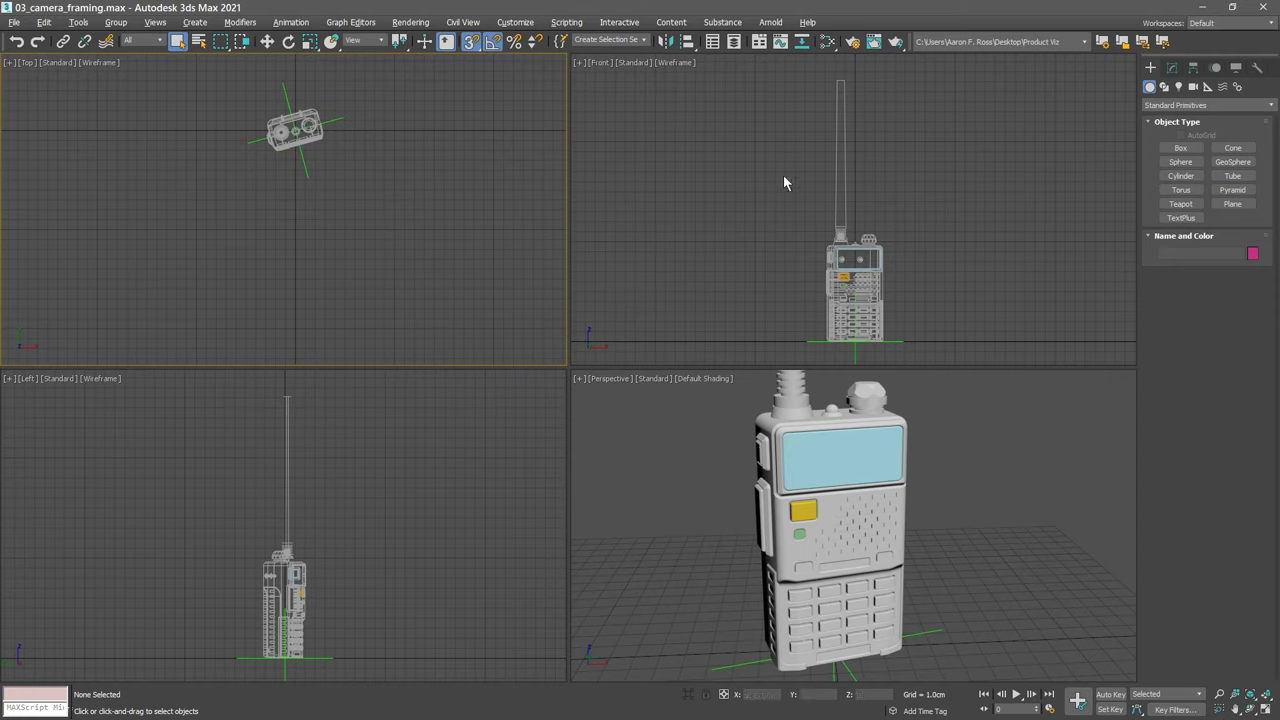
click(1194, 88)
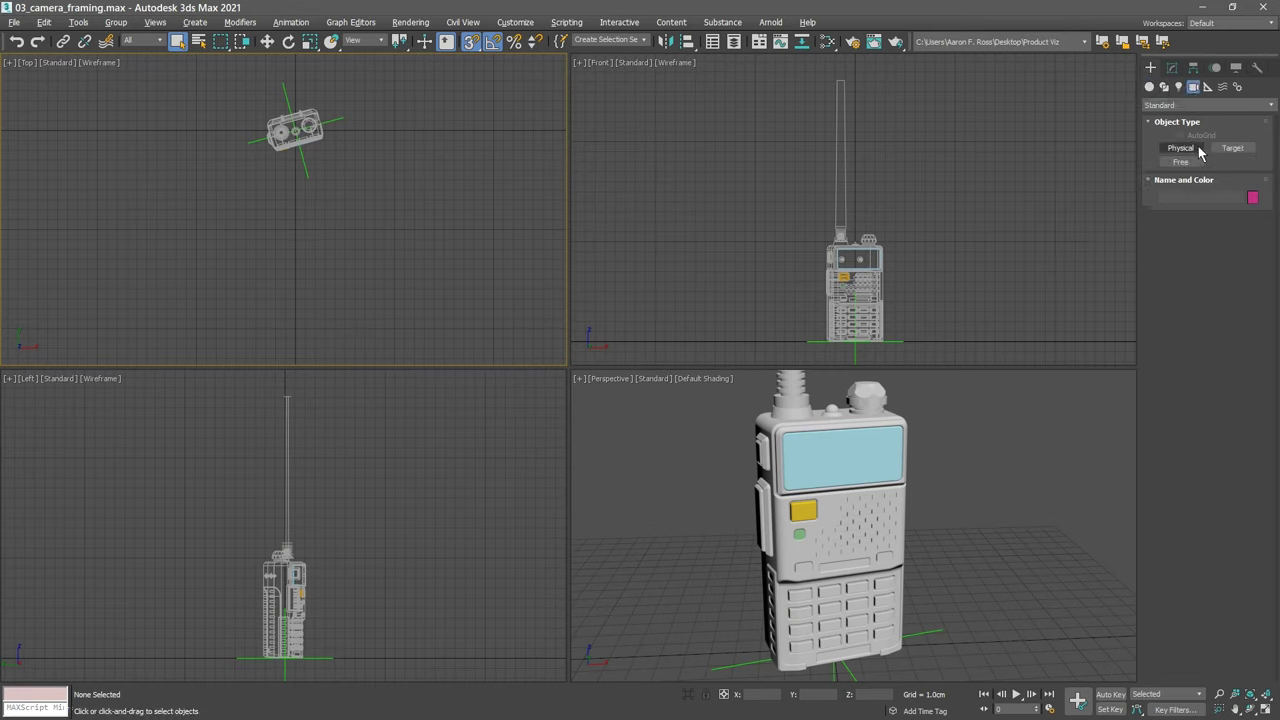
click(1196, 148)
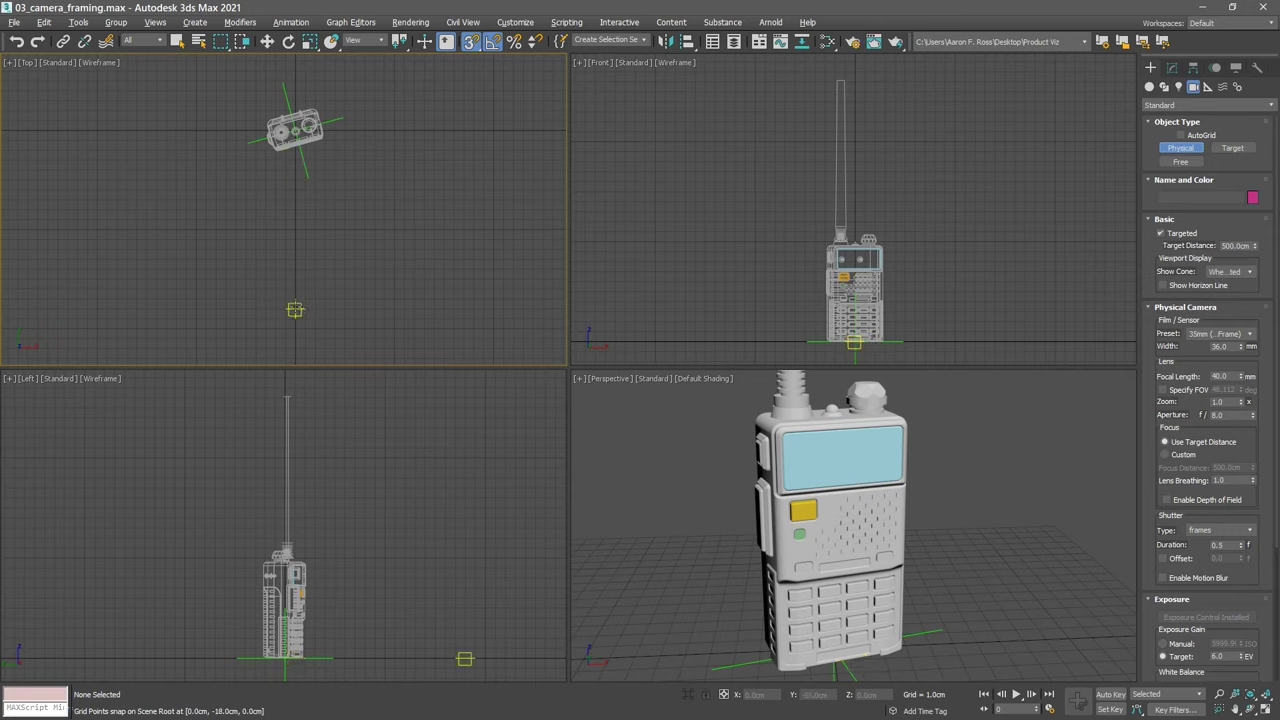
drag(295, 310, 295, 181)
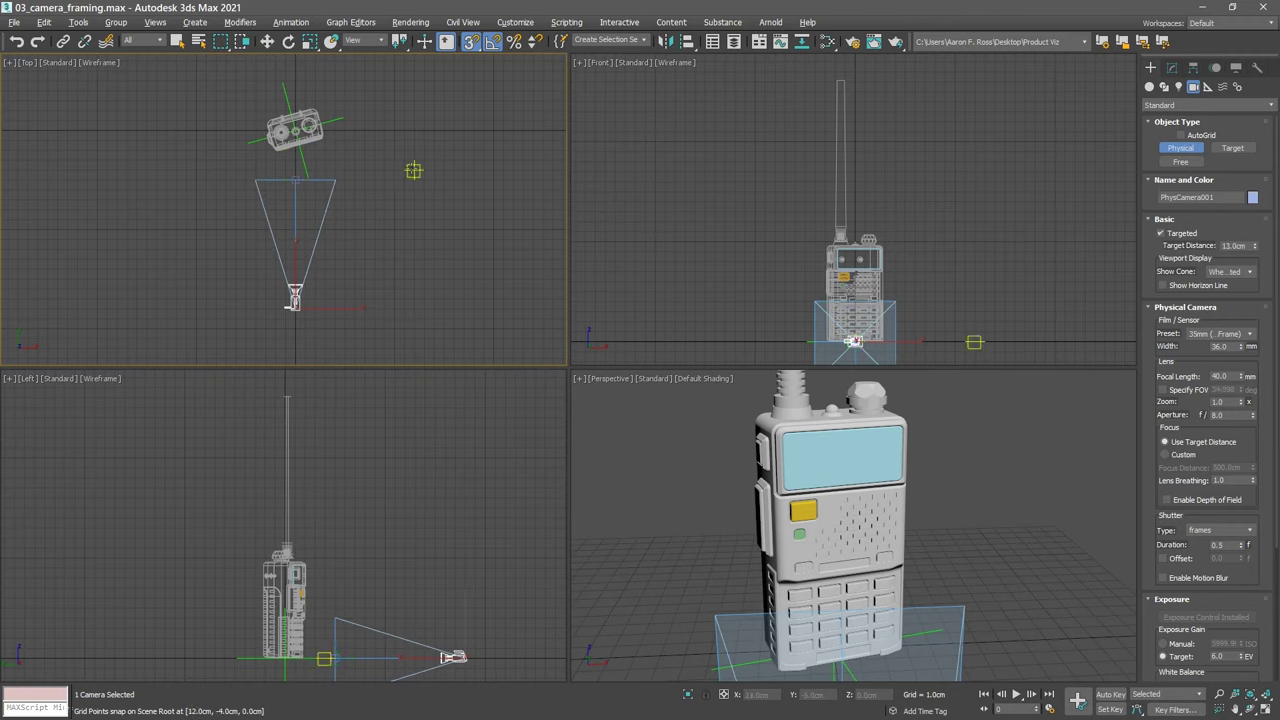
right_click(412, 169)
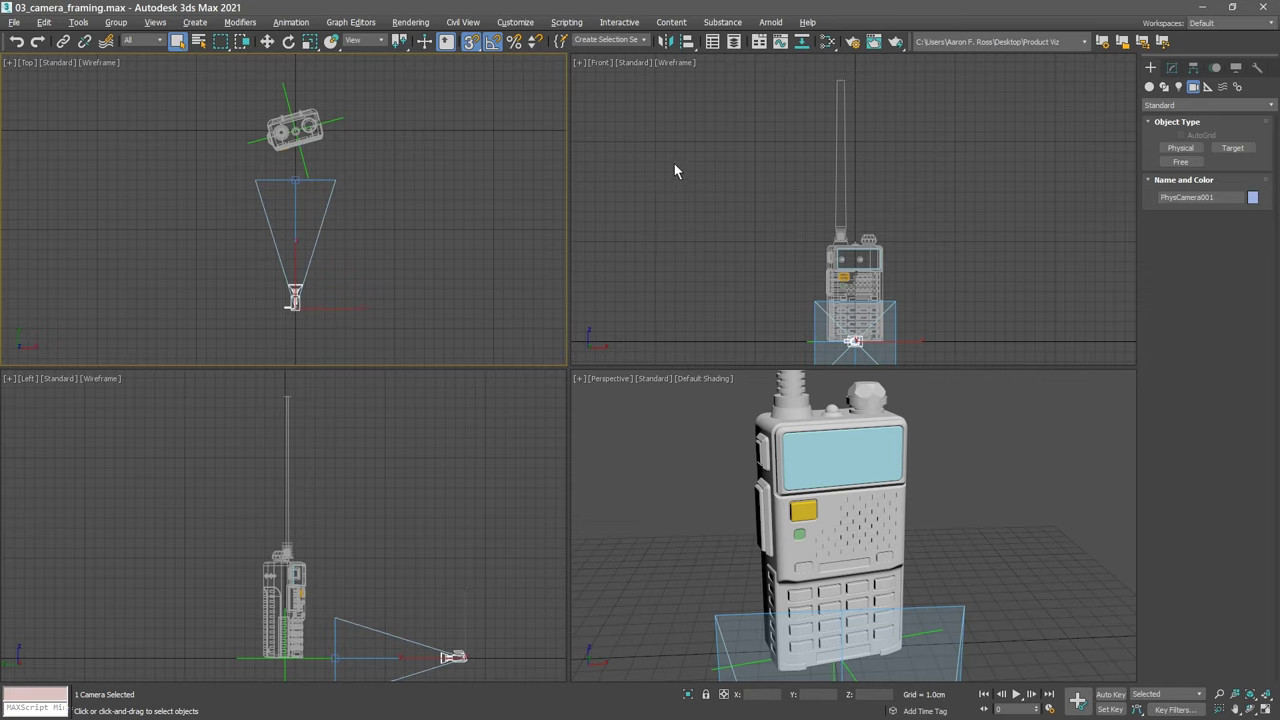
Change the Front view to look through PhysCamera001, with safe frames shown and default shading.
click(600, 63)
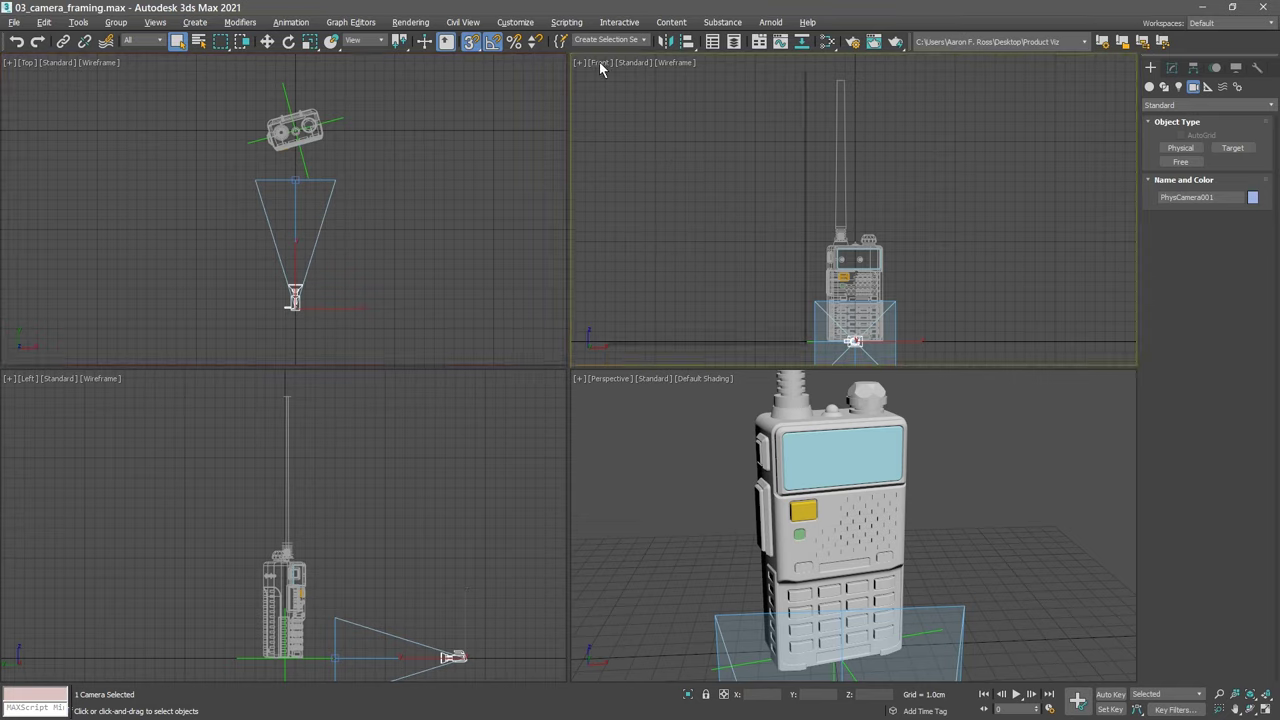
mouse_move(652, 78)
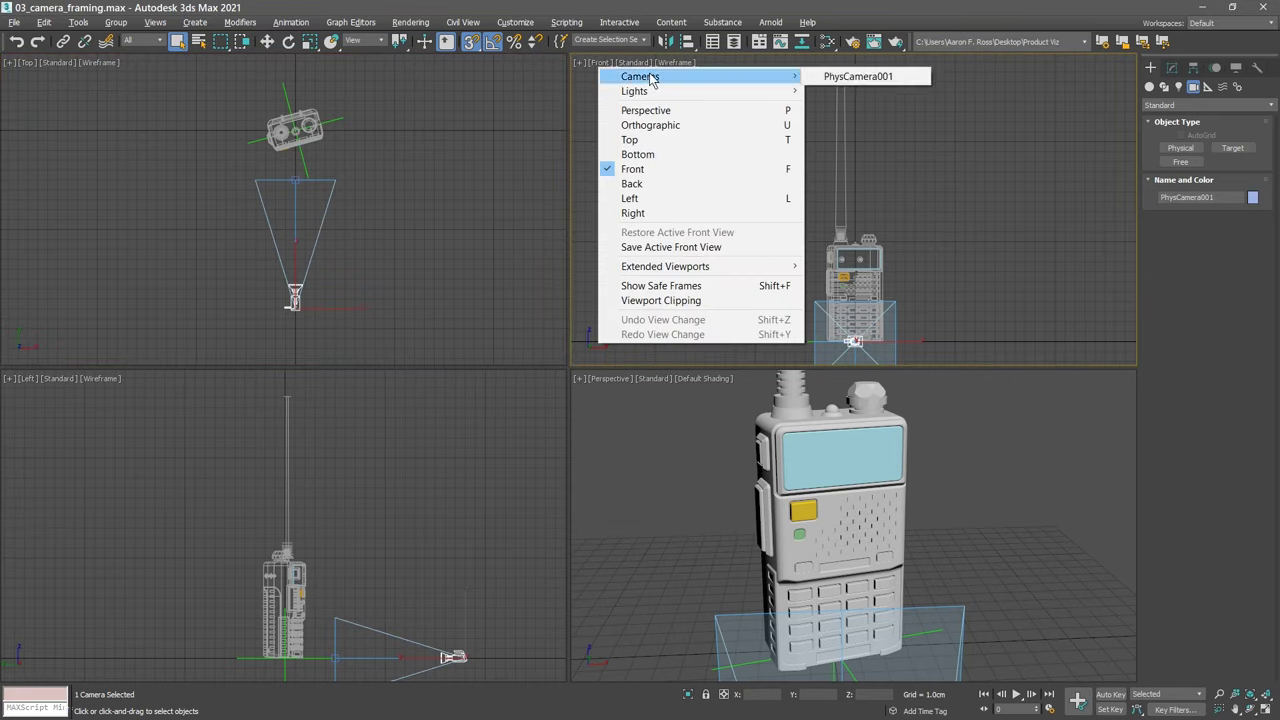
click(913, 79)
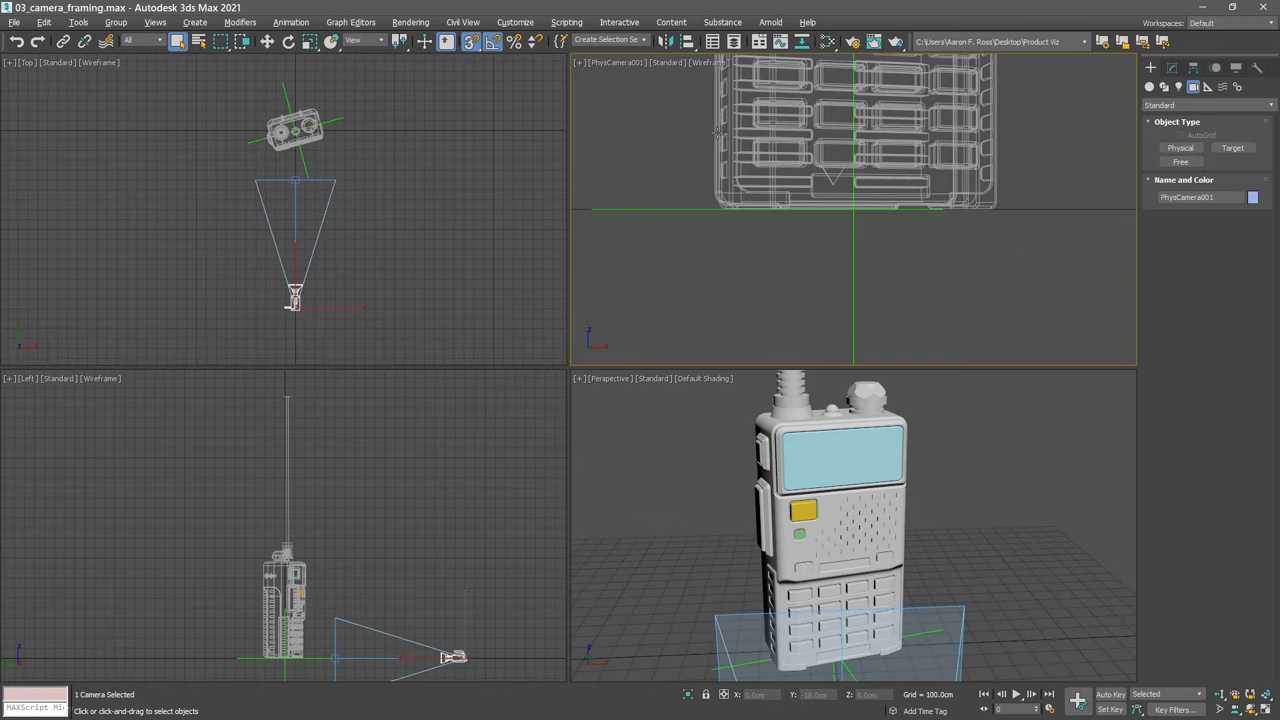
click(622, 63)
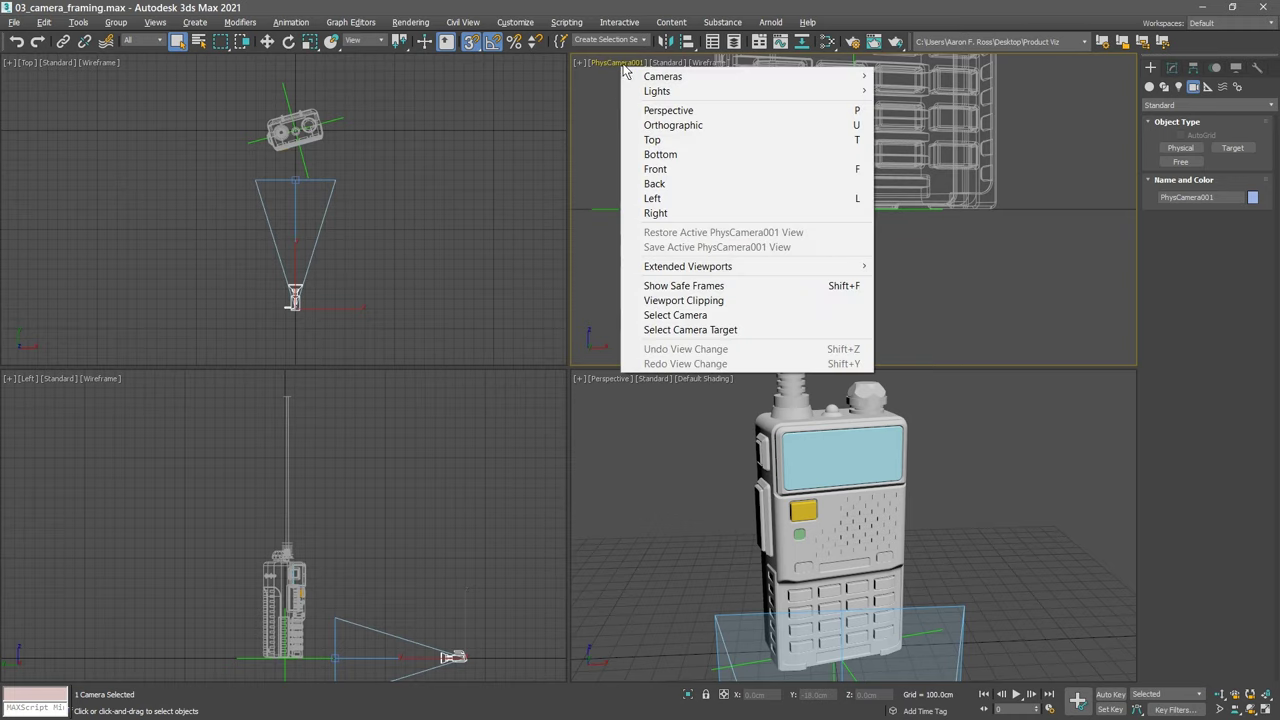
click(787, 288)
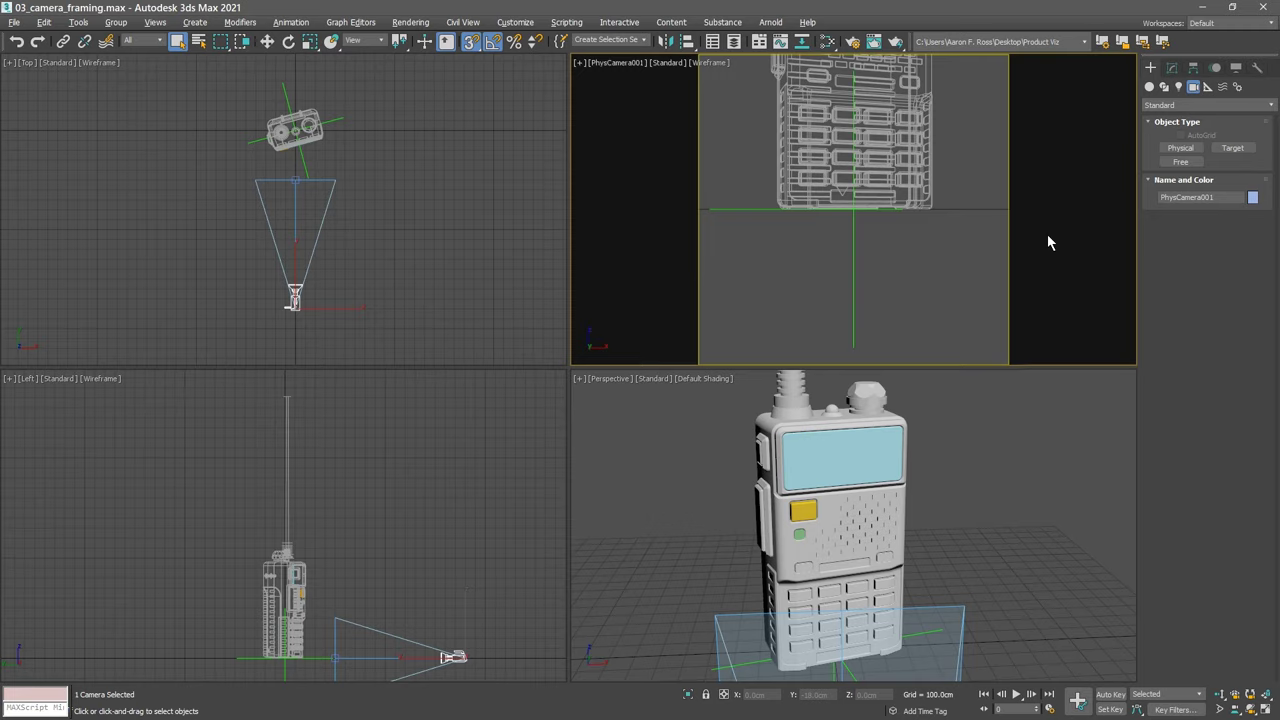
key(F3)
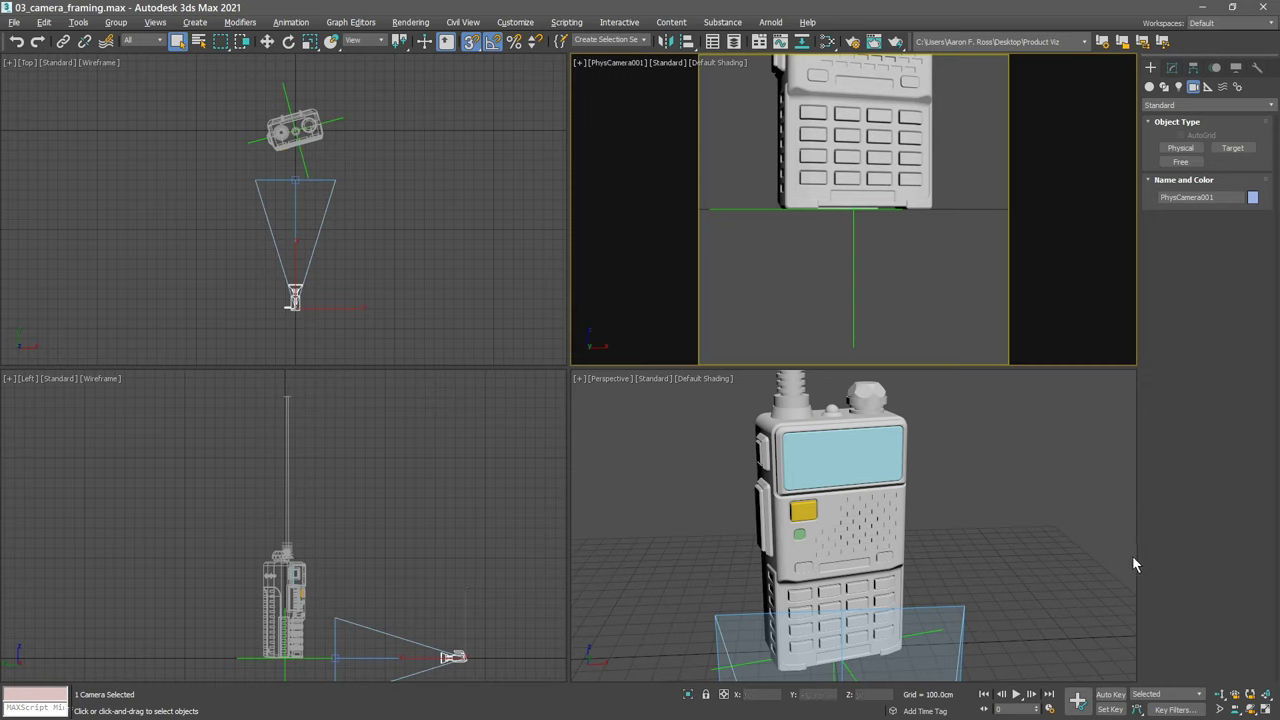
Dolly the camera back to about Y -34 cm and raise it with its target to about Z 5.7 cm.
click(1219, 694)
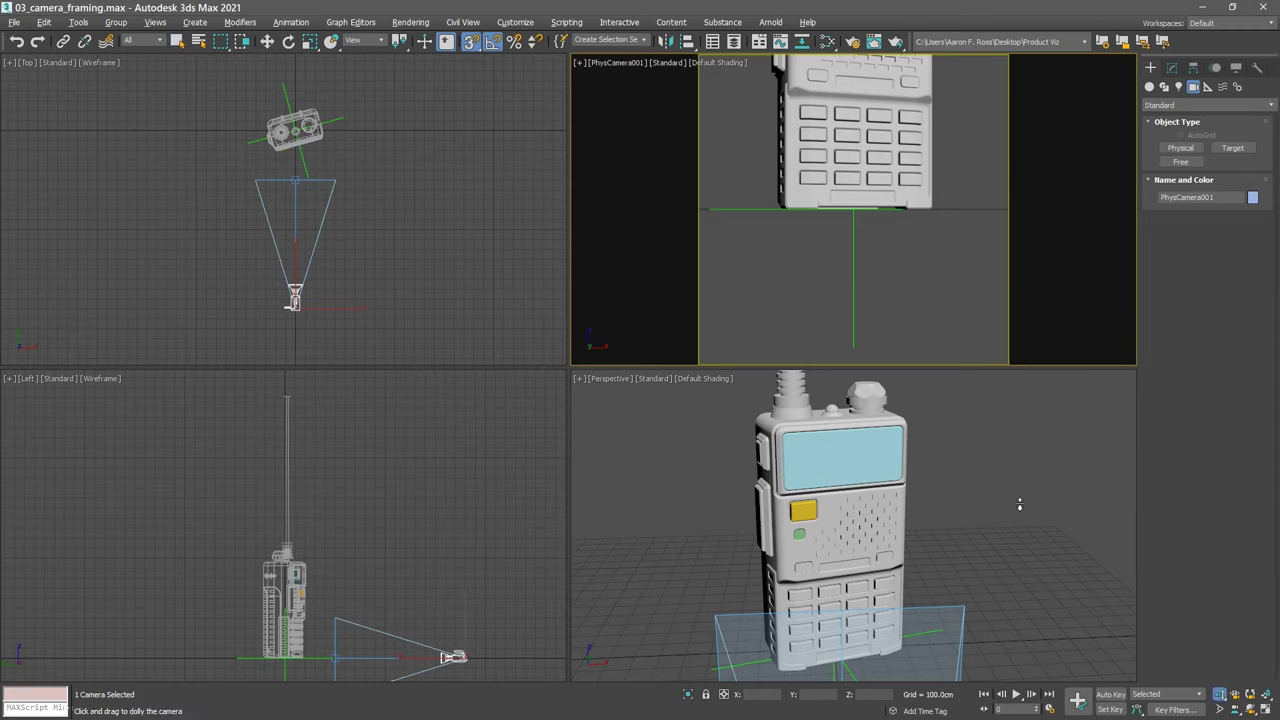
drag(849, 150, 841, 231)
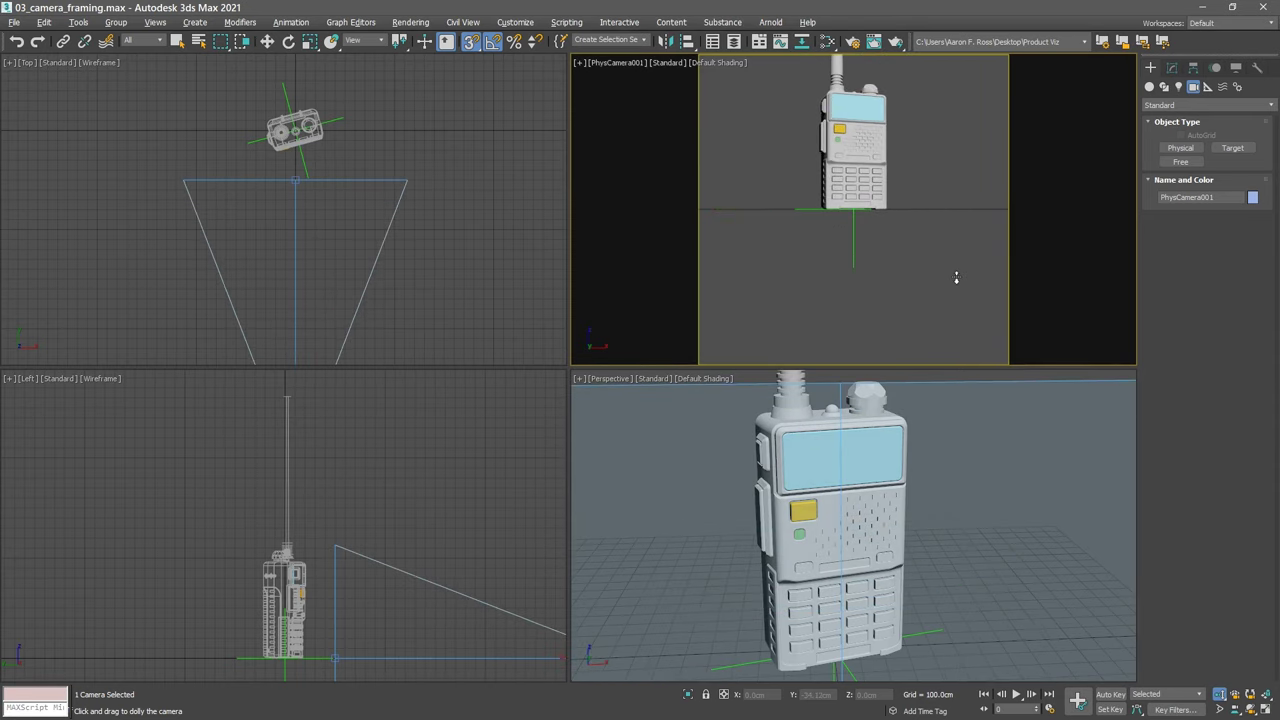
mouse_move(946, 266)
middle_down()
mouse_move(917, 194)
mouse_move(908, 266)
mouse_move(920, 274)
mouse_move(926, 261)
middle_up()
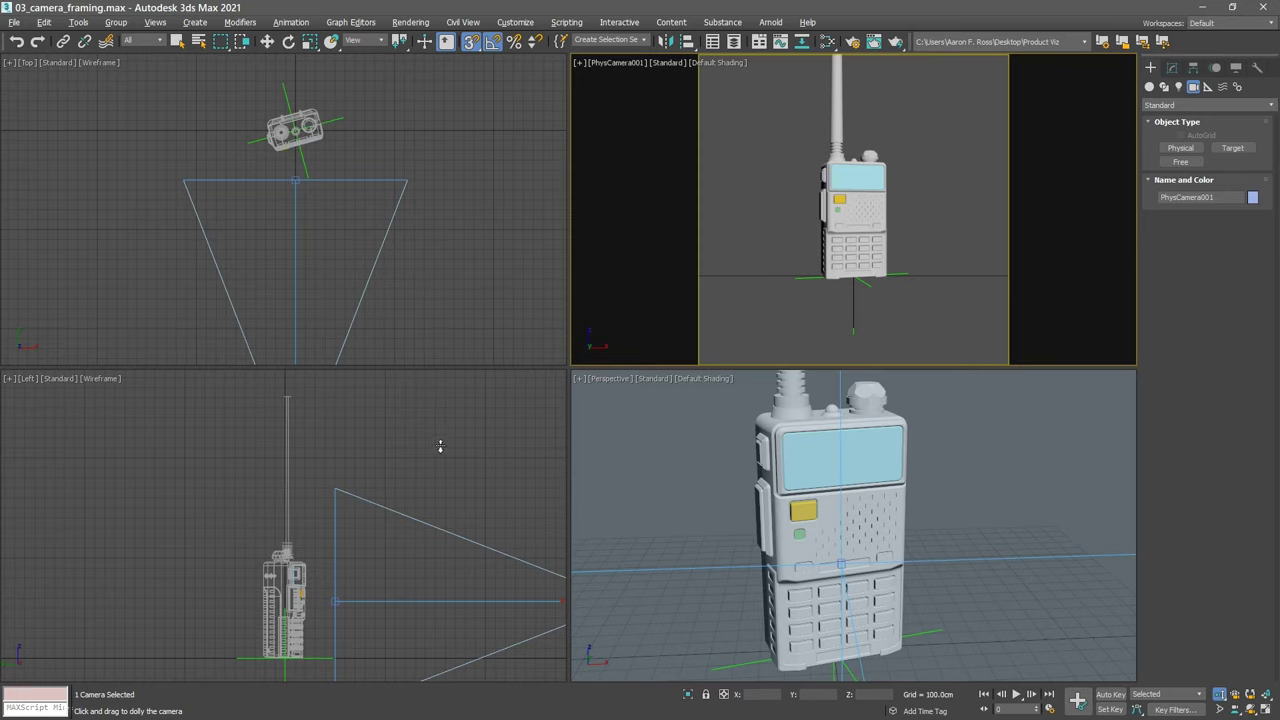
Position the camera precisely at Y -50 cm and Z 11 cm.
click(177, 41)
scroll(432, 443, down, 4)
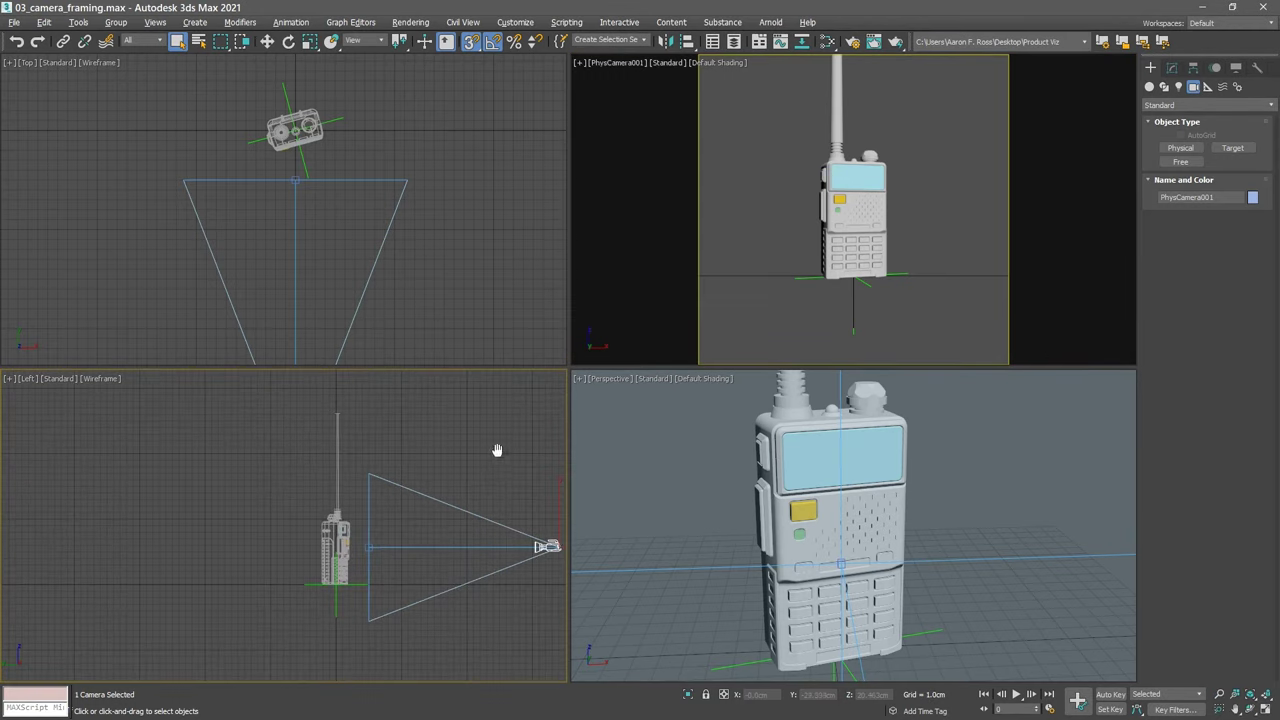
middle_drag(494, 443, 326, 449)
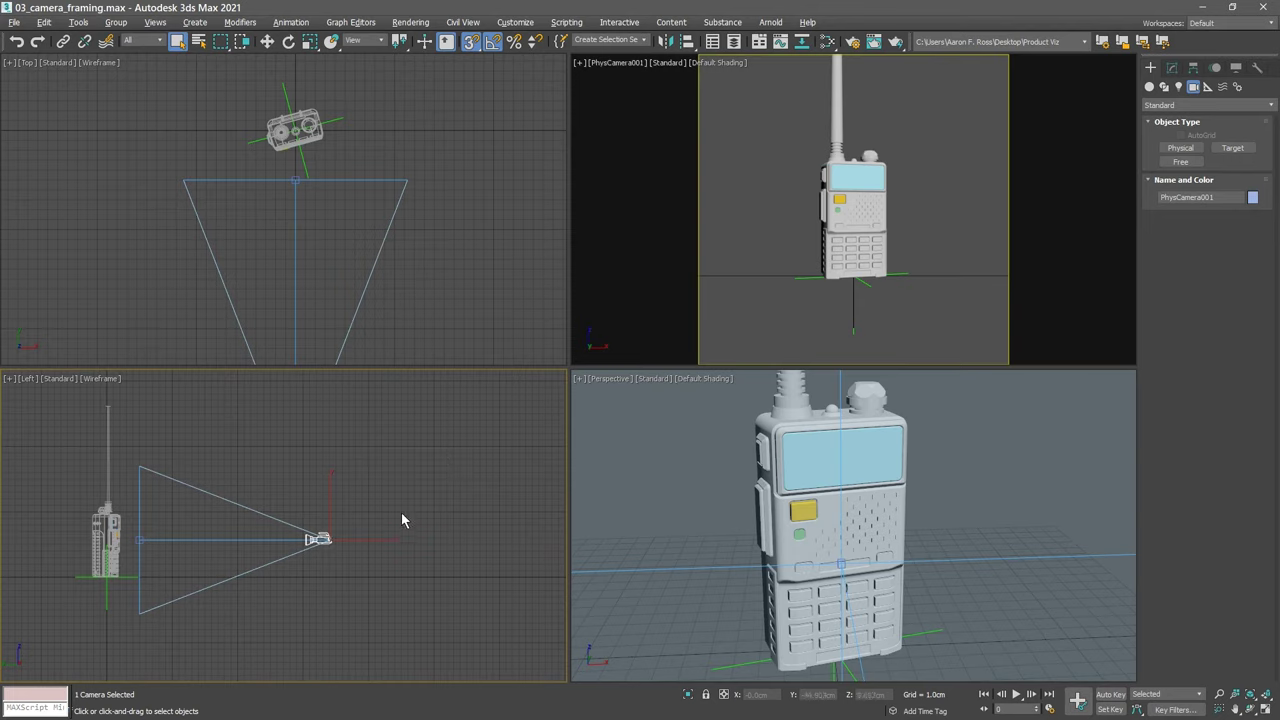
click(268, 42)
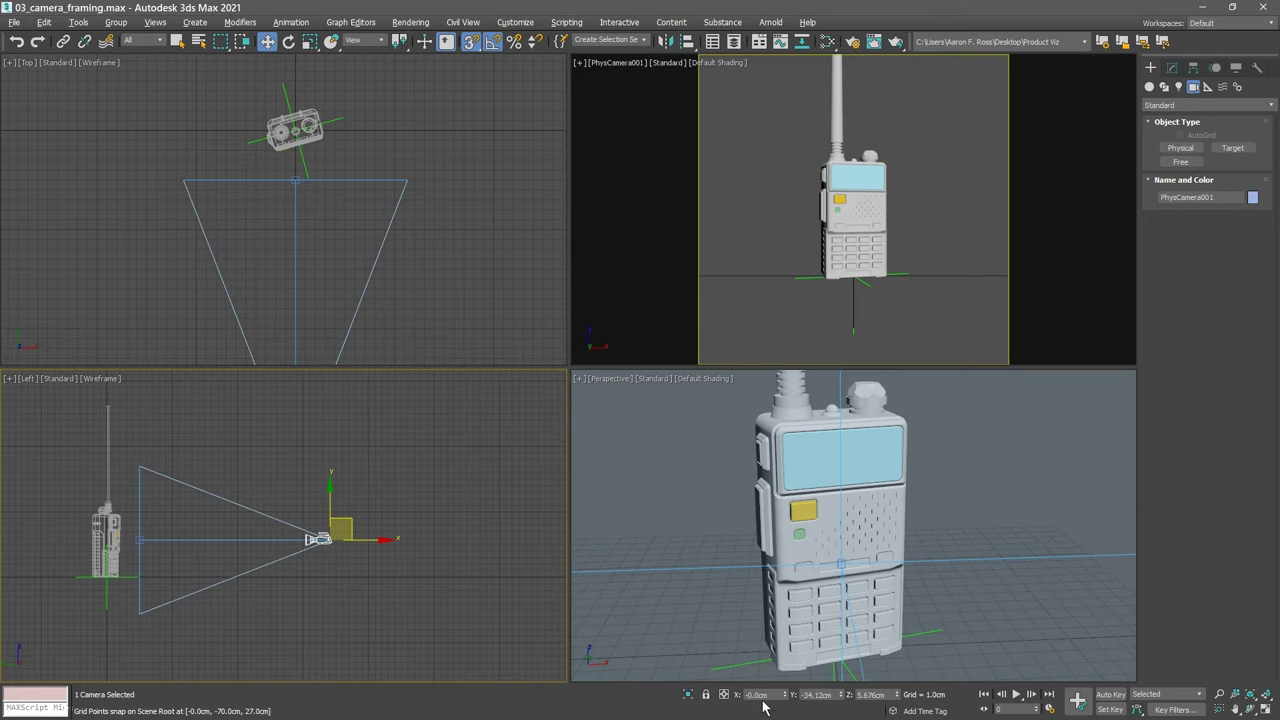
double_click(830, 695)
text(-50)
key(Tab)
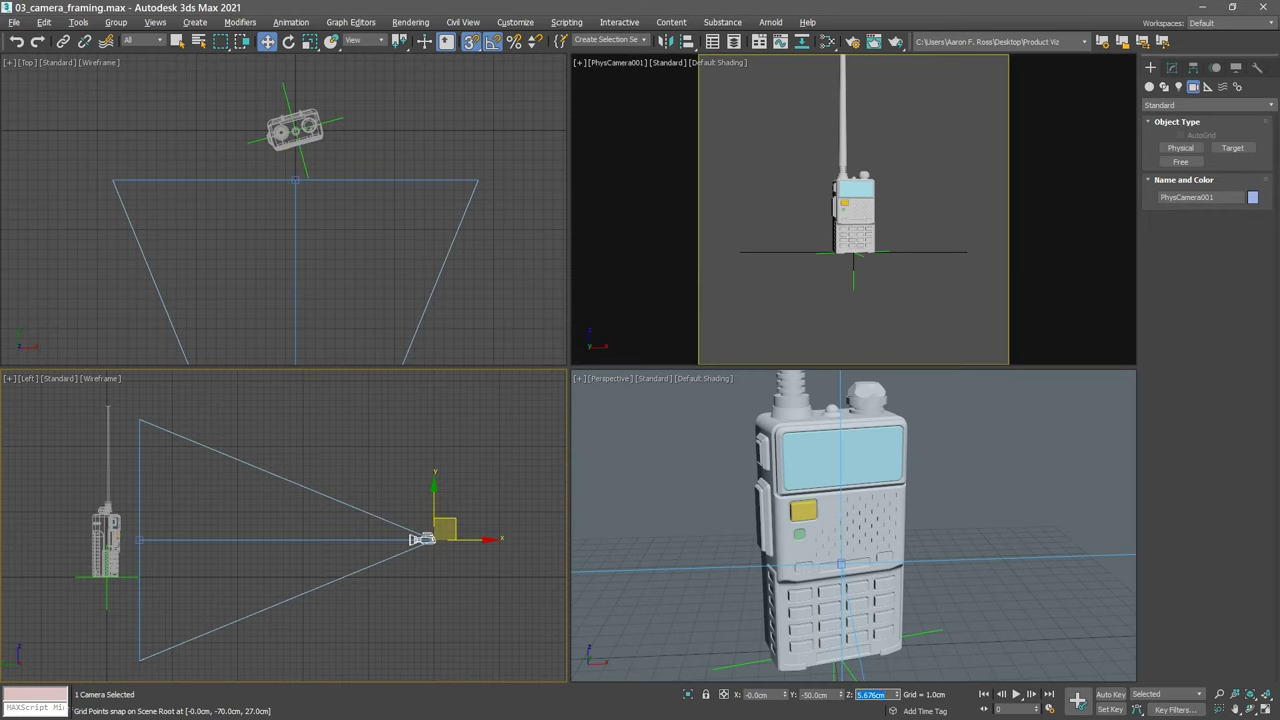
text(11)
key(Return)
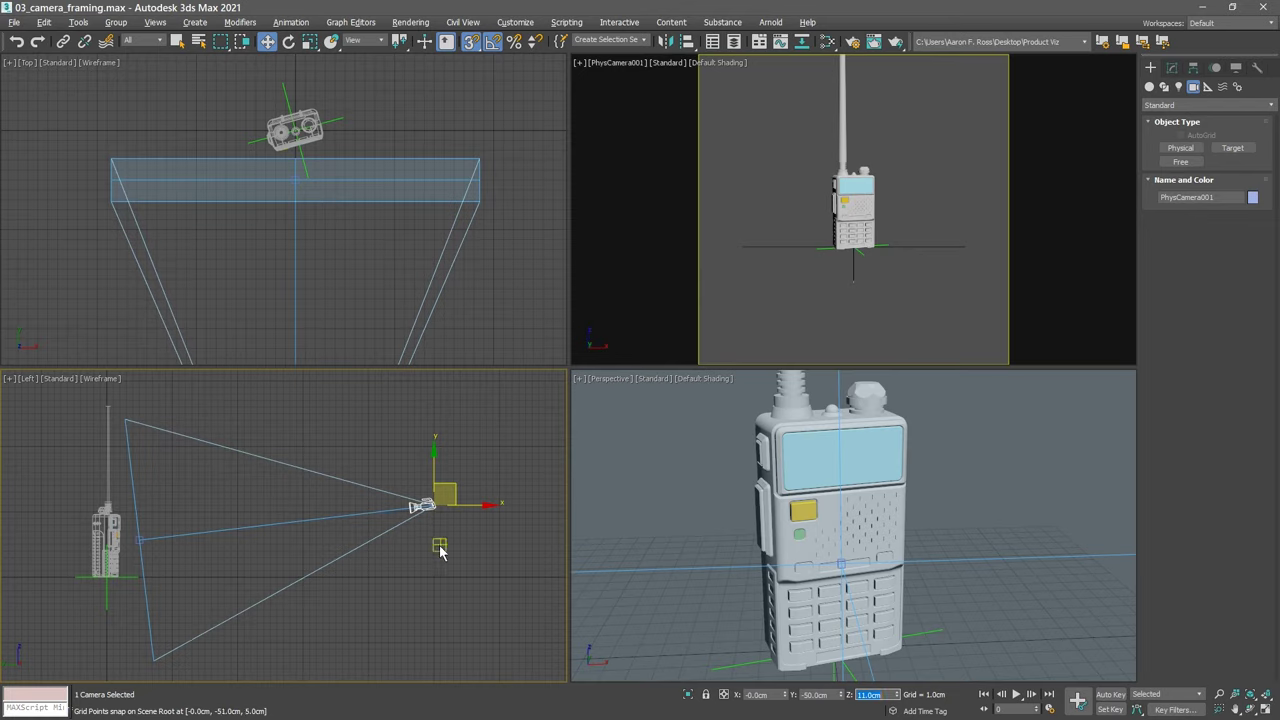
Set the camera target's height to Z 10 cm.
click(139, 539)
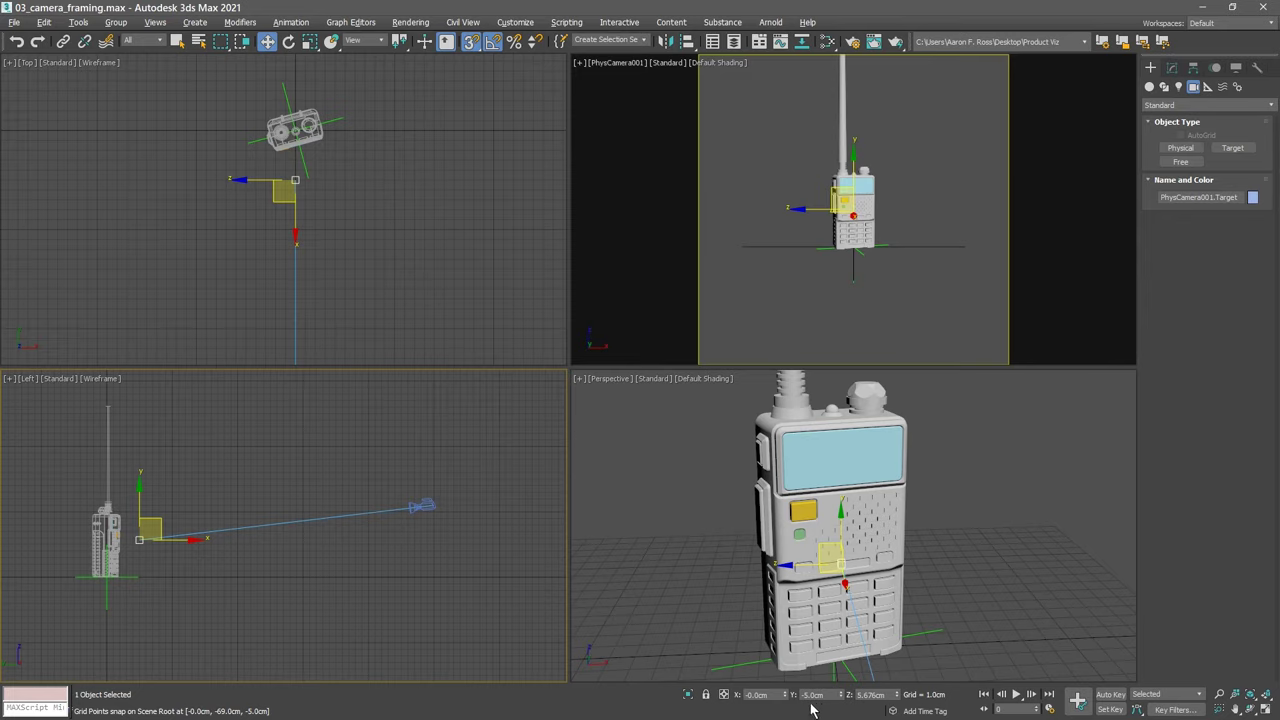
double_click(890, 694)
text(10)
key(Return)
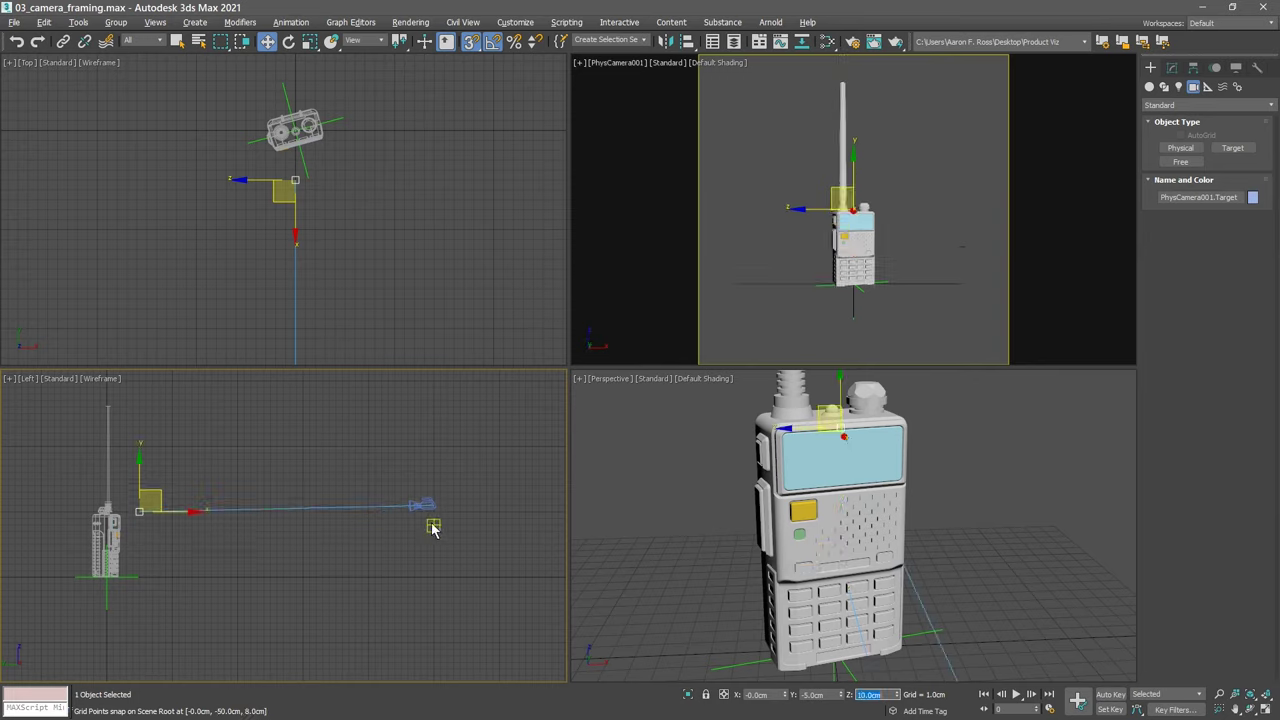
drag(433, 524, 100, 518)
Enable a specified field of view on the camera and set it to 15 degrees.
click(178, 42)
click(421, 504)
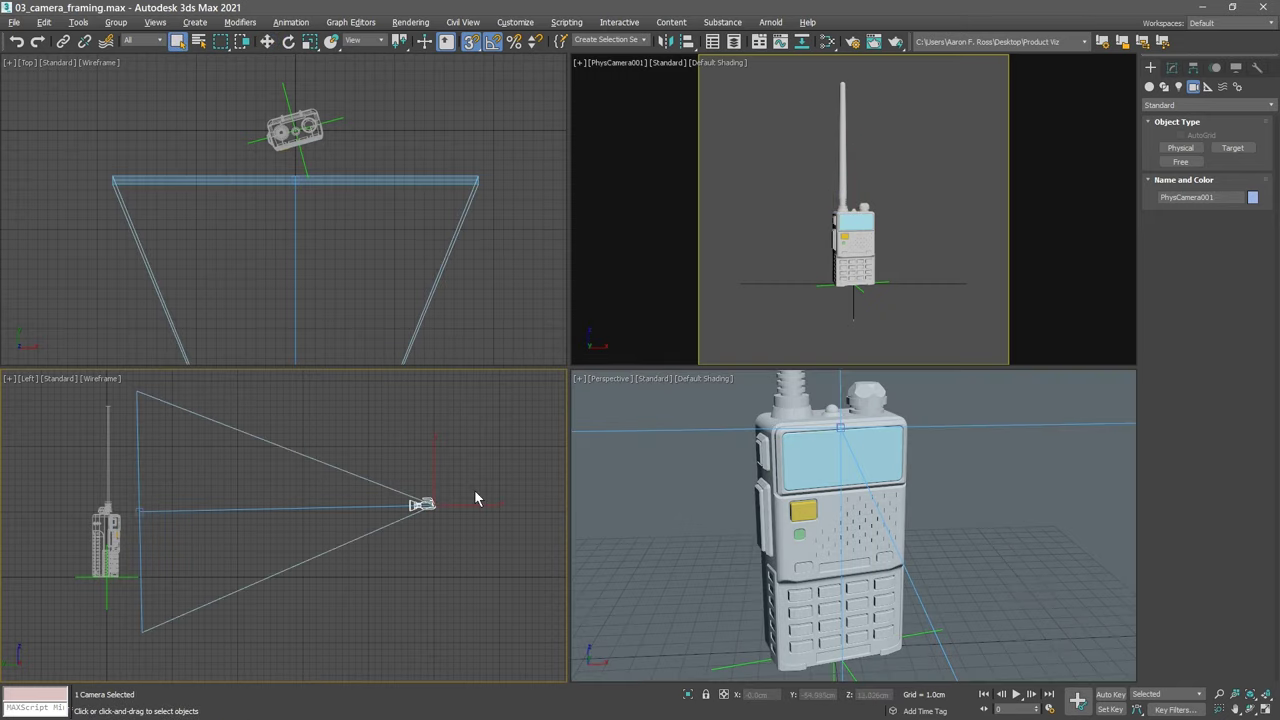
click(1172, 68)
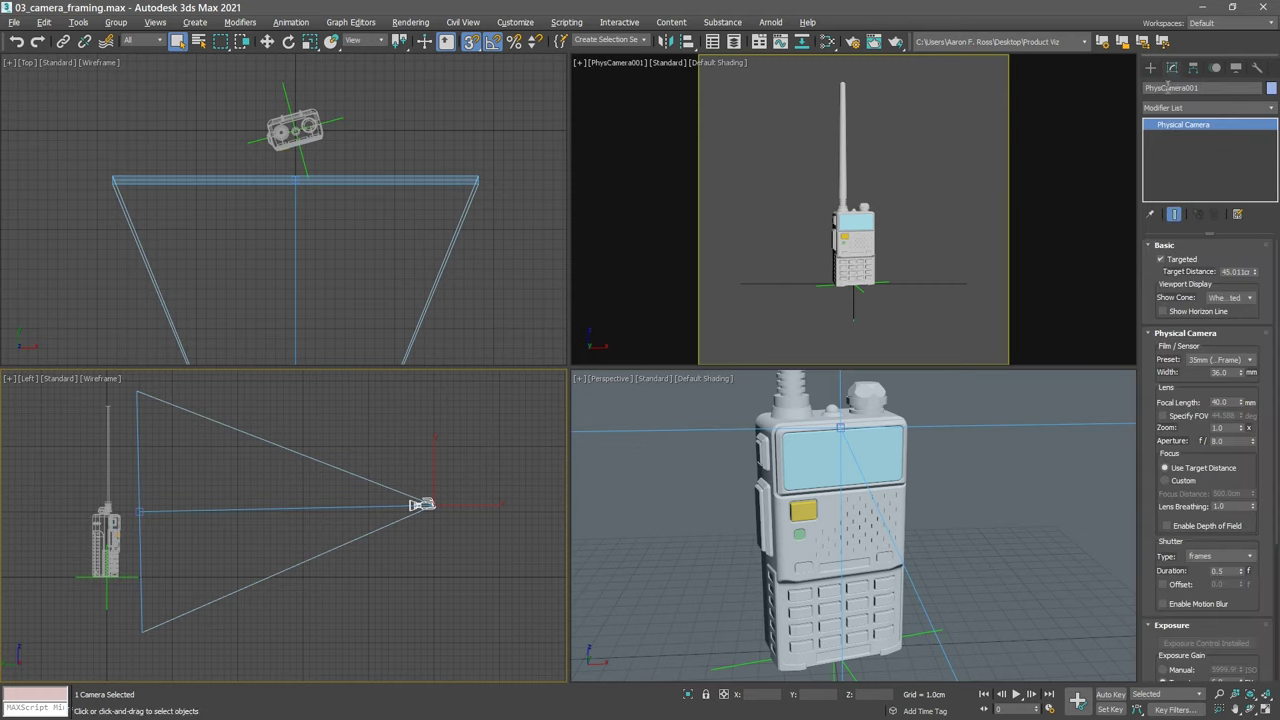
click(1164, 417)
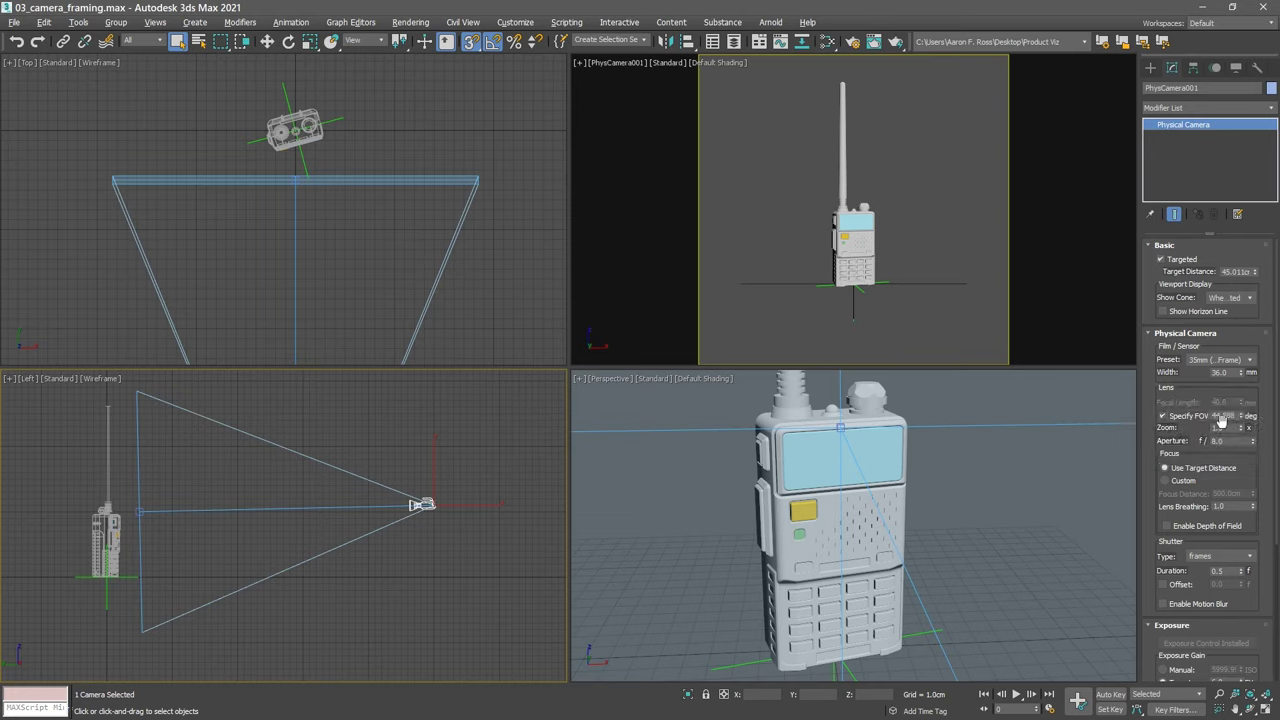
mouse_move(1245, 420)
mouse_down()
mouse_move(1243, 438)
mouse_move(1242, 422)
mouse_up()
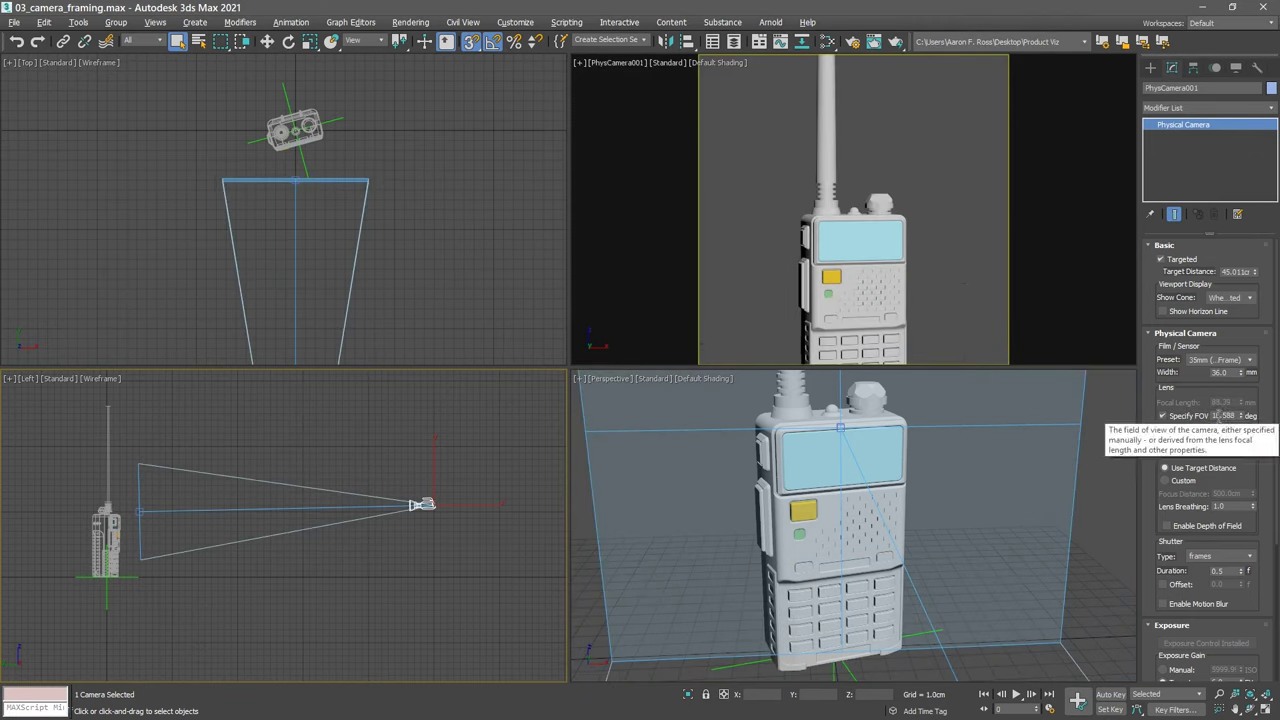
double_click(1222, 415)
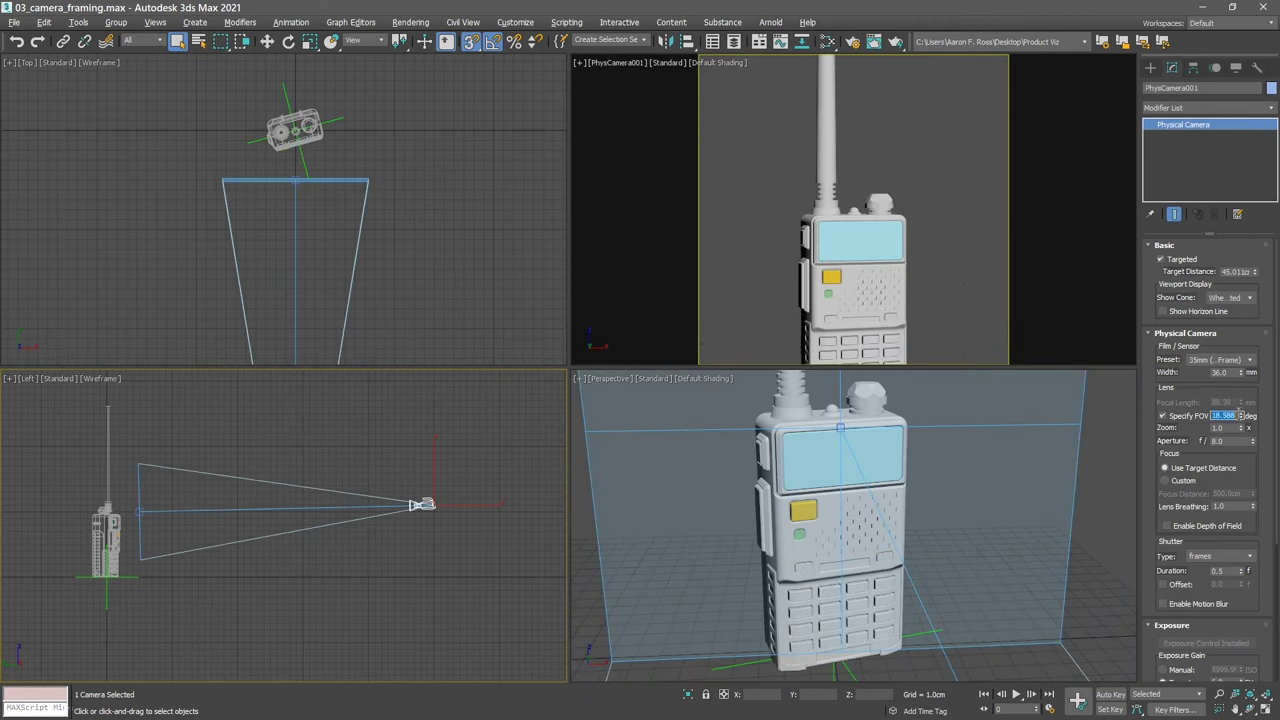
text(15)
key(Return)
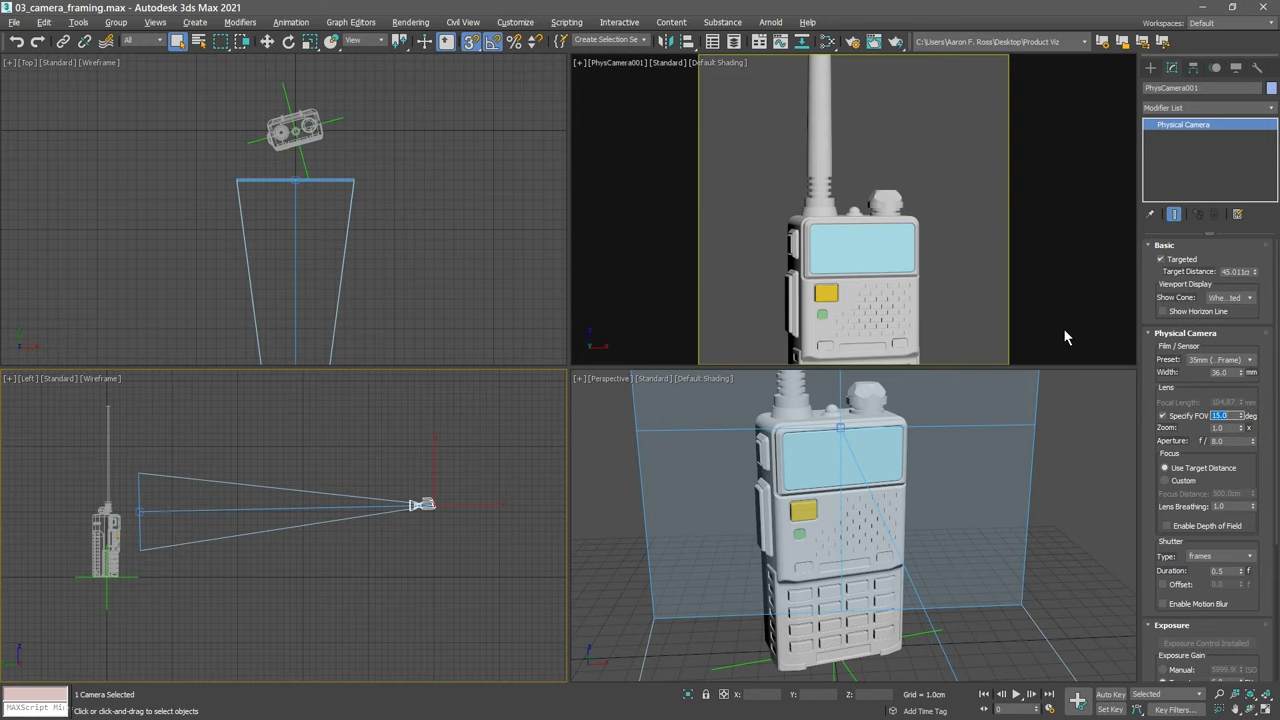
Set the camera's vertical lens shift to 35% in its perspective control settings.
drag(1277, 328, 1277, 498)
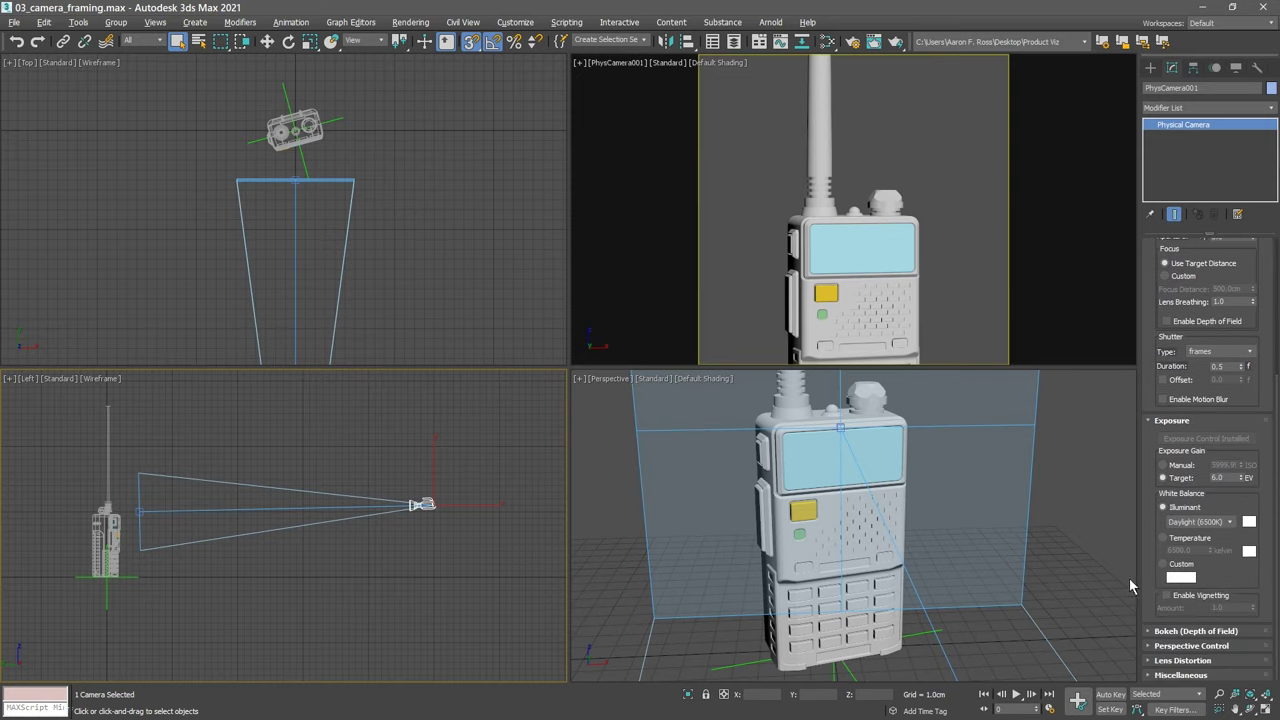
click(1150, 646)
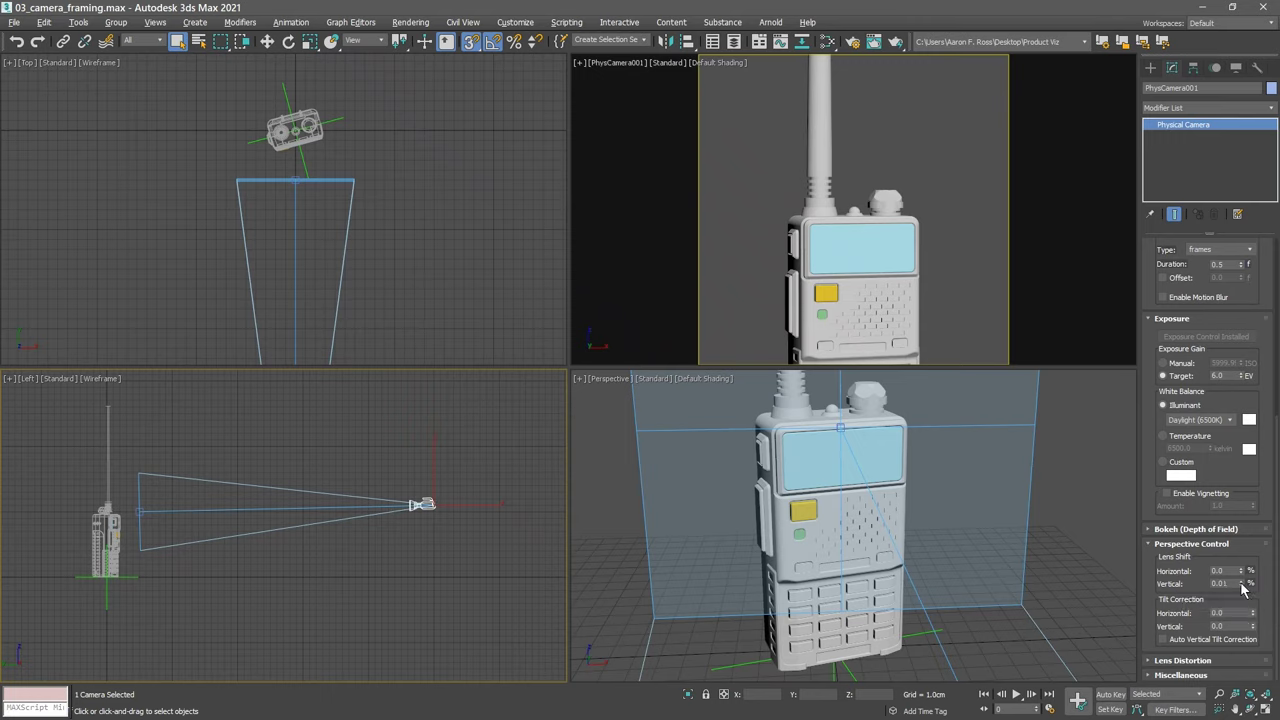
drag(1242, 584, 1228, 160)
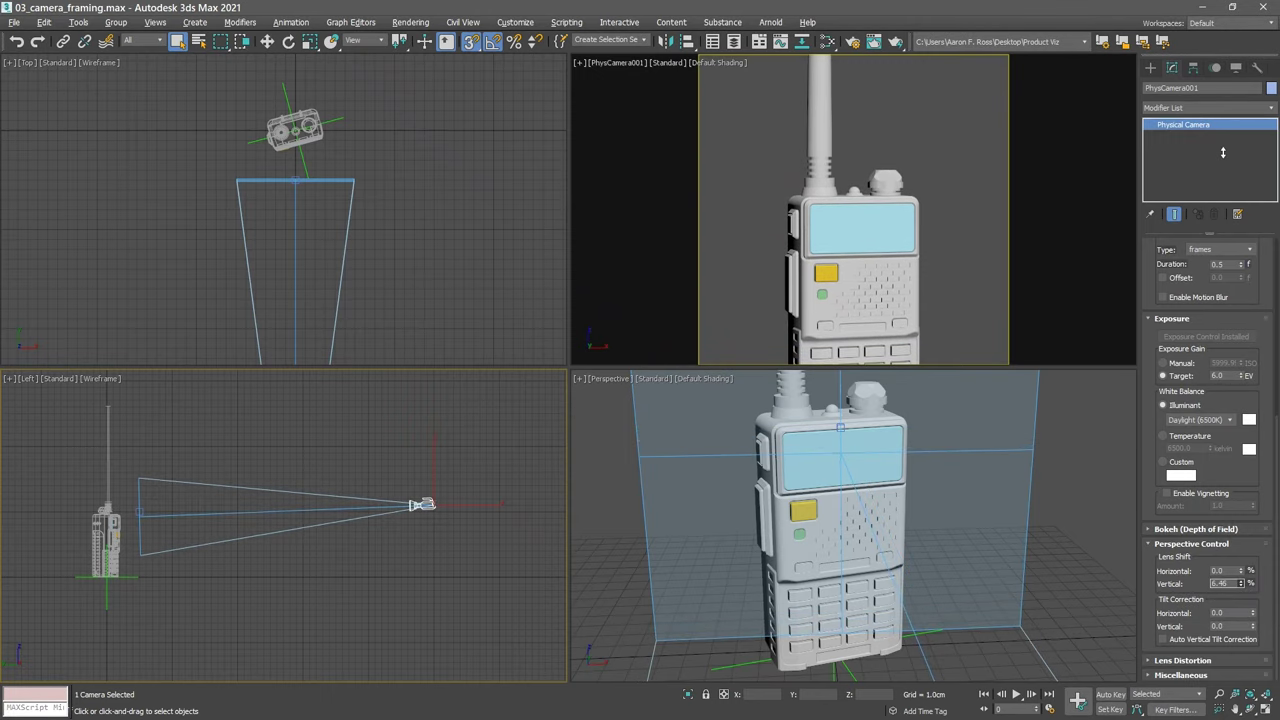
drag(1242, 584, 1237, 456)
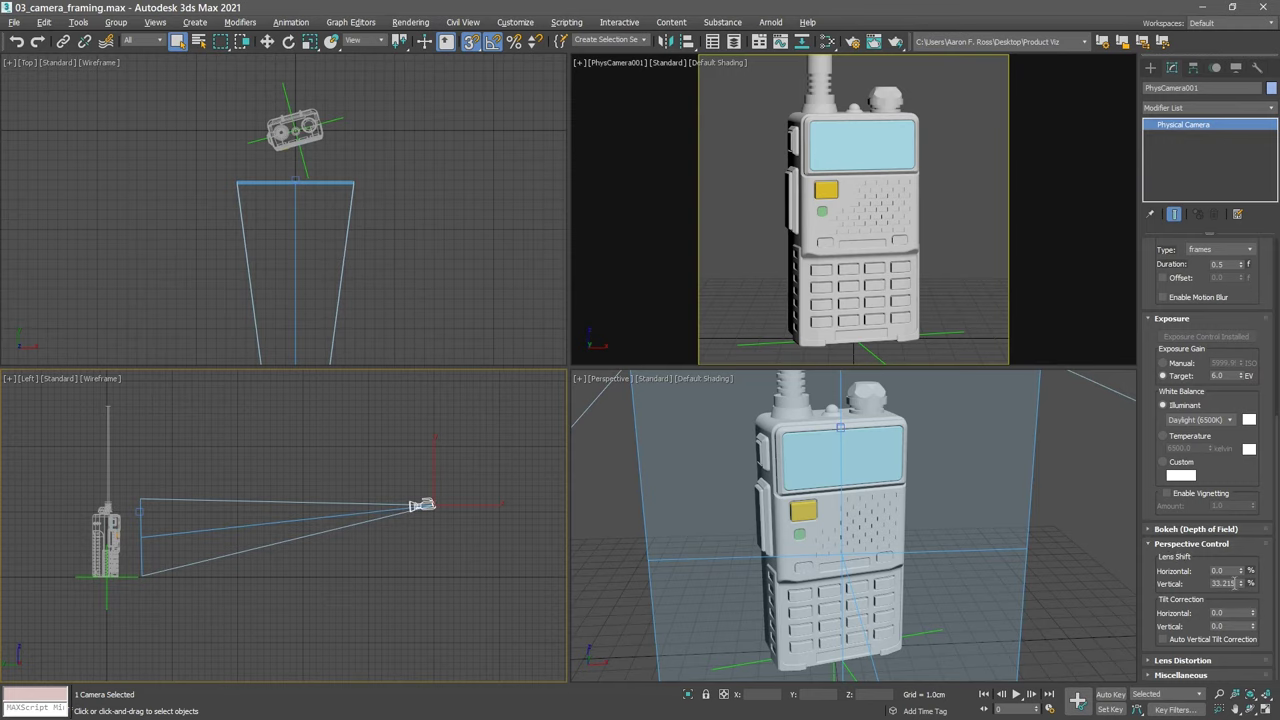
double_click(1228, 583)
text(35)
key(Return)
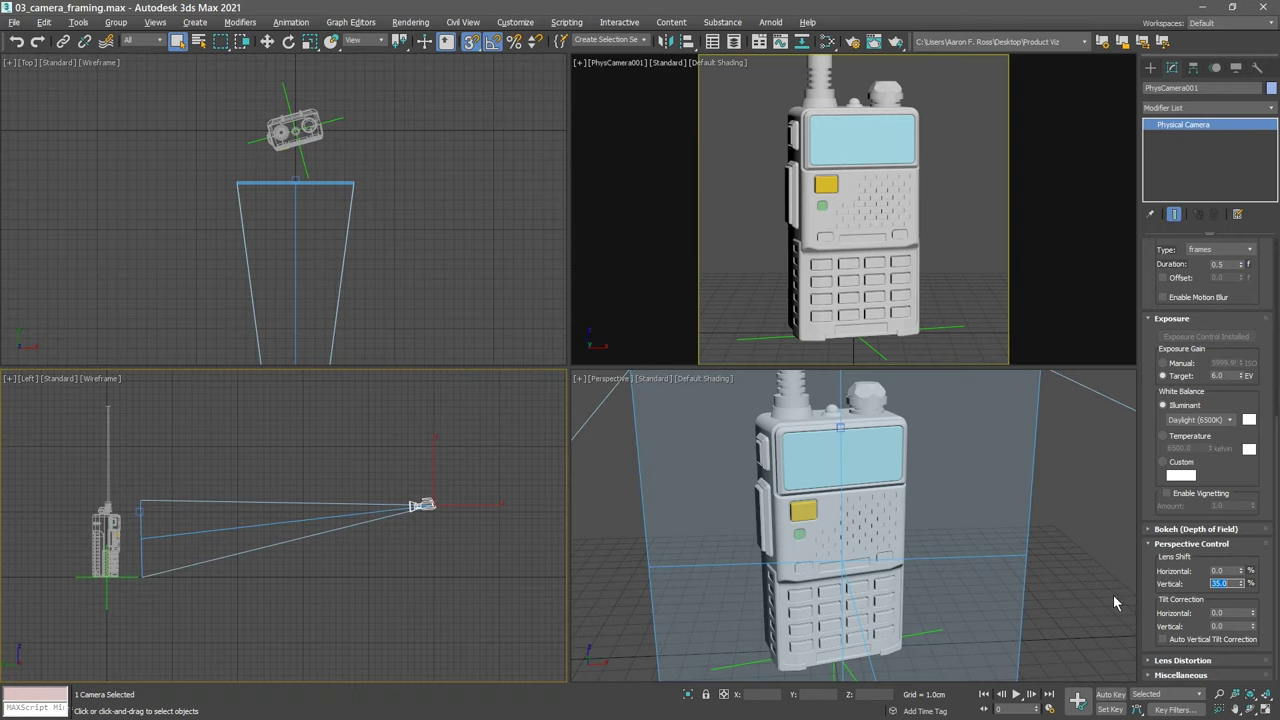
Rotate the radio helper at the radio's base to 30 degrees about Z.
click(874, 346)
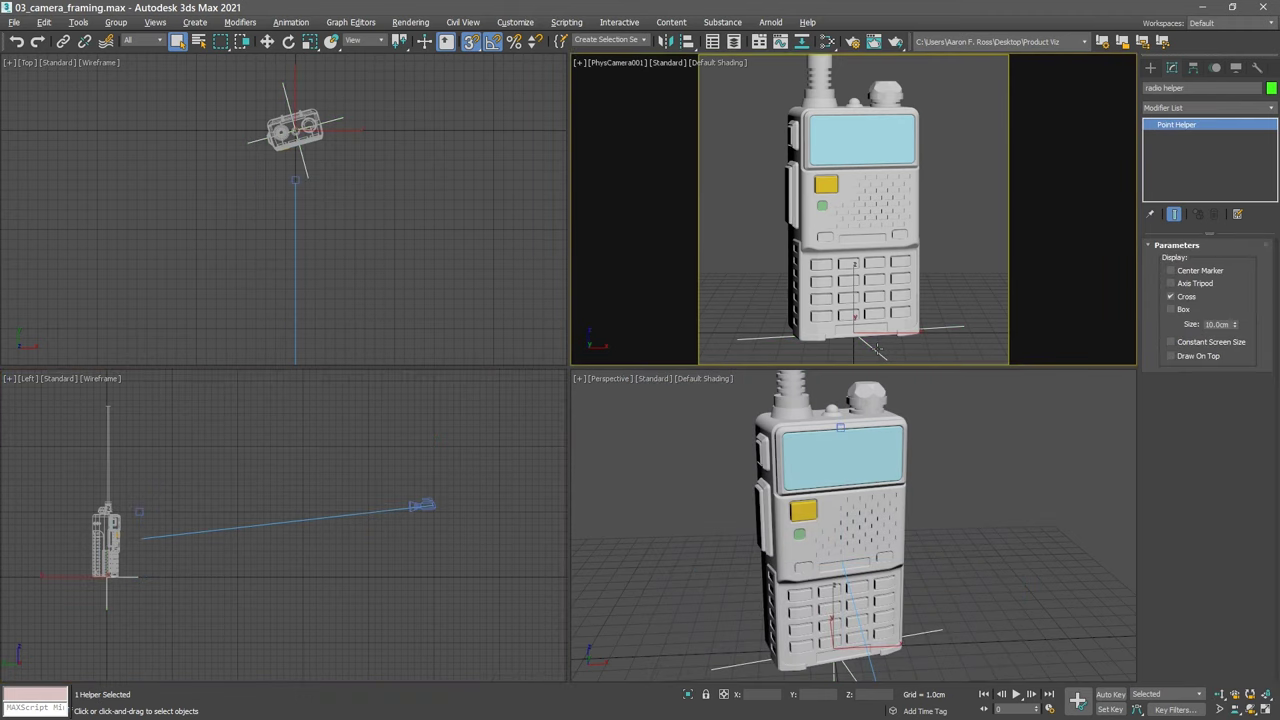
click(289, 41)
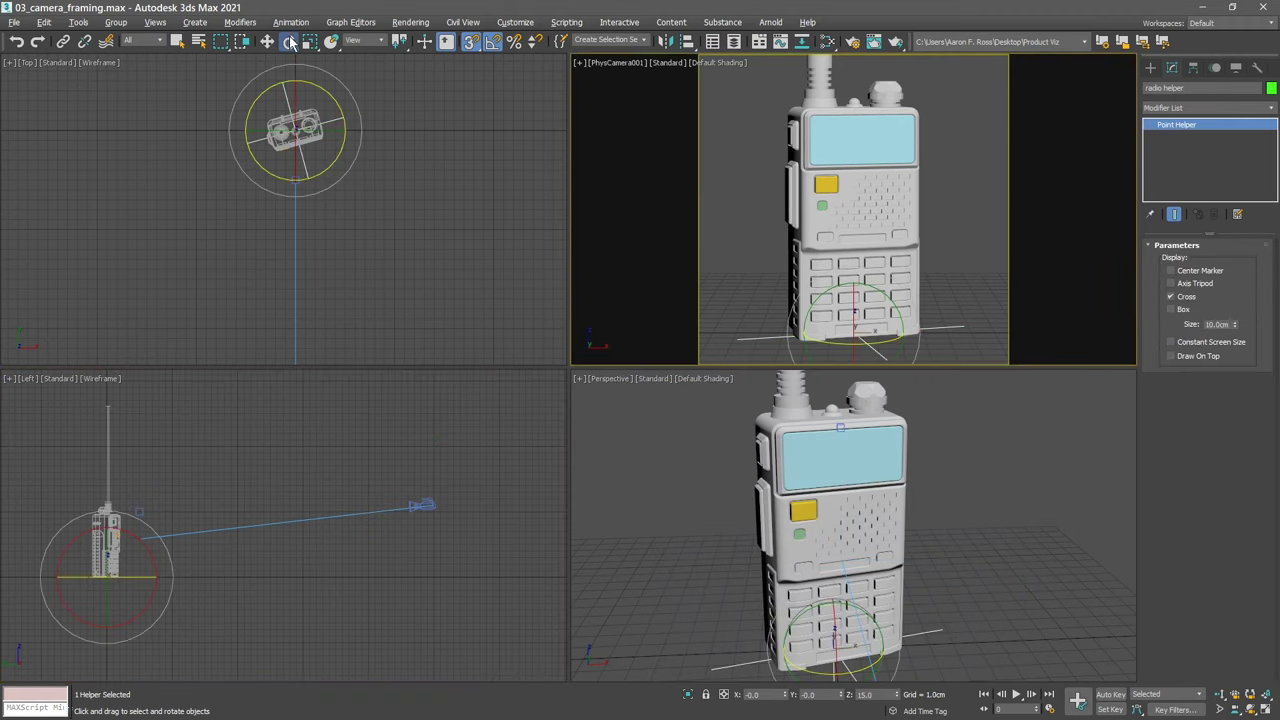
double_click(876, 694)
text(30)
key(Return)
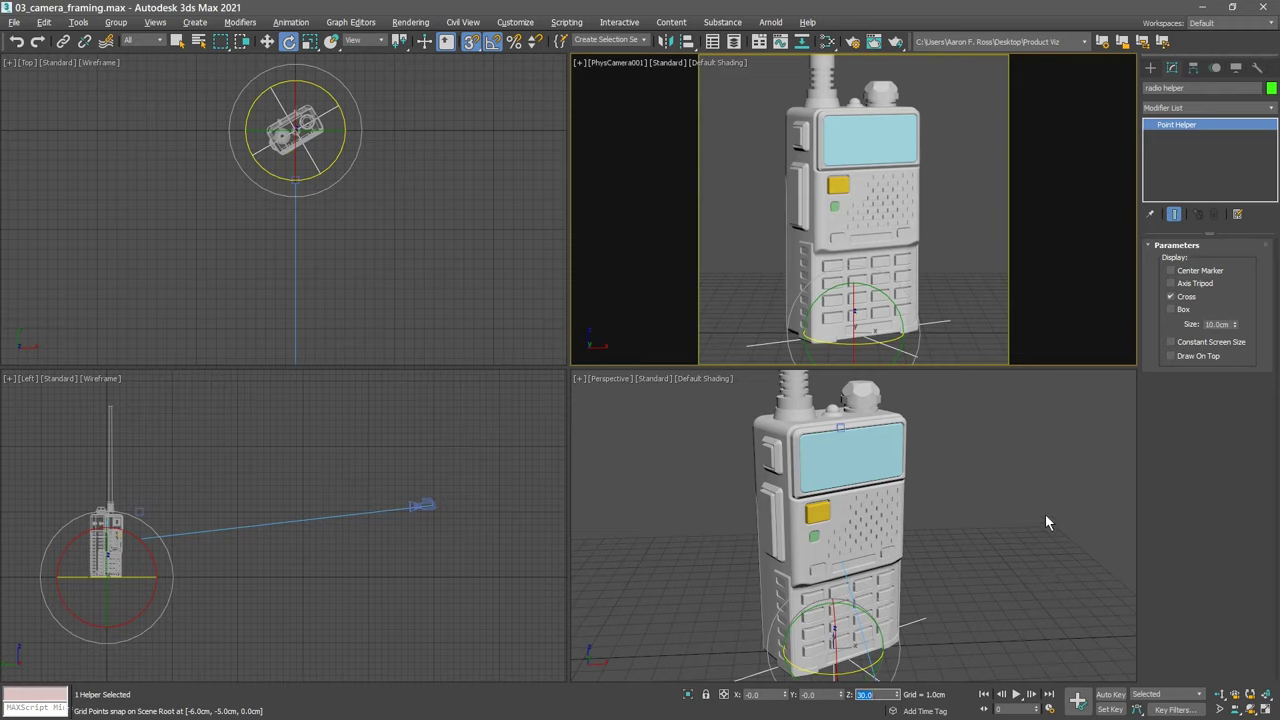
Create a standard primitive plane about 12 cm long and 16 cm wide around the radio in the Top view.
click(1150, 67)
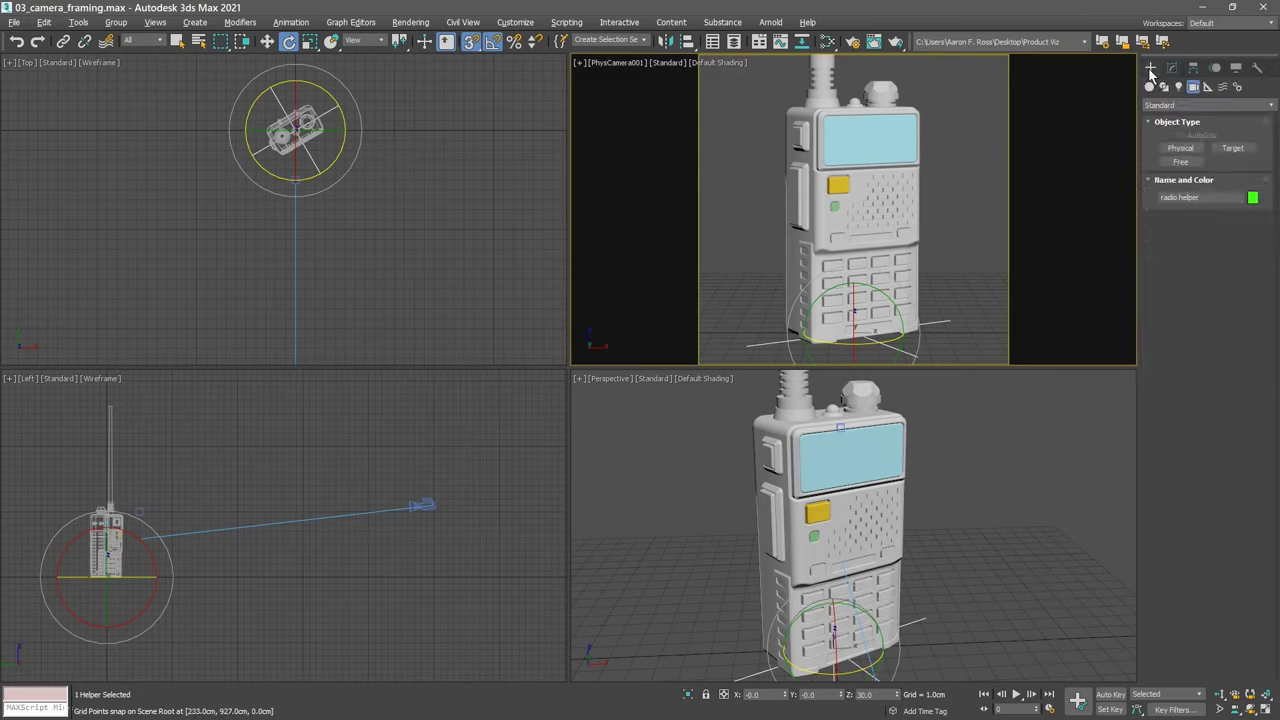
click(1150, 87)
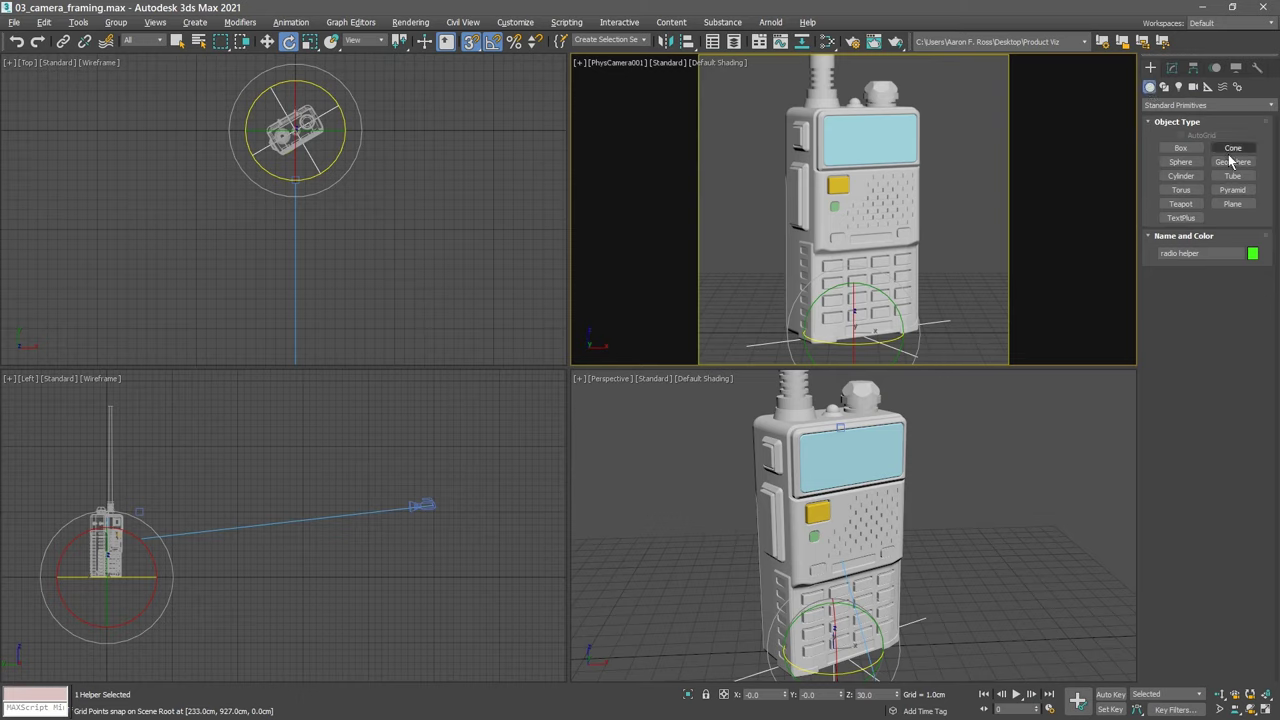
click(1232, 204)
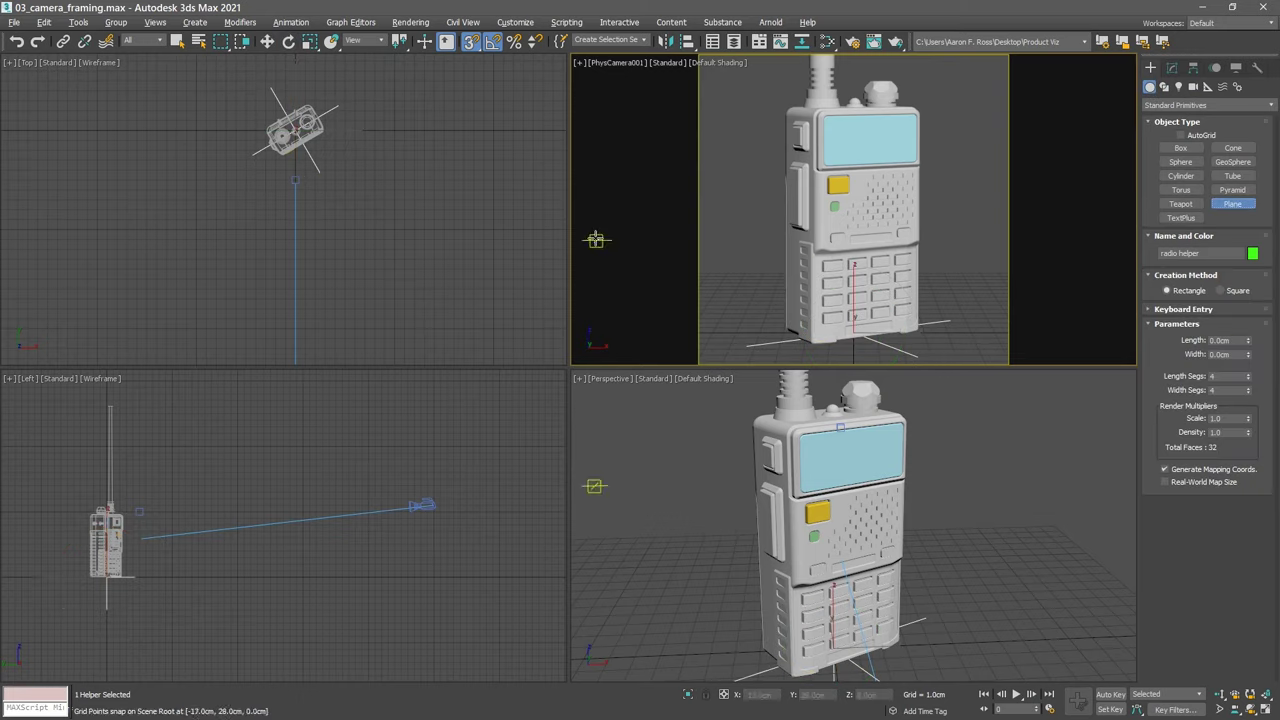
drag(215, 80, 375, 200)
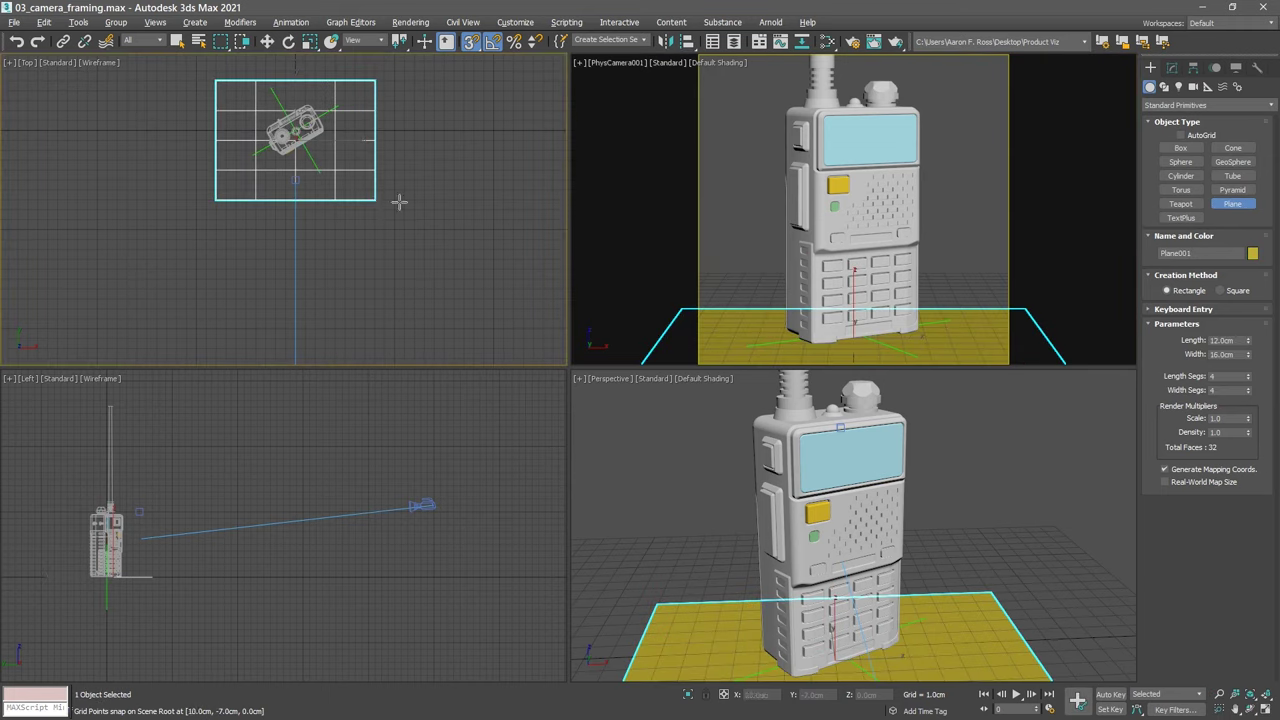
key(e)
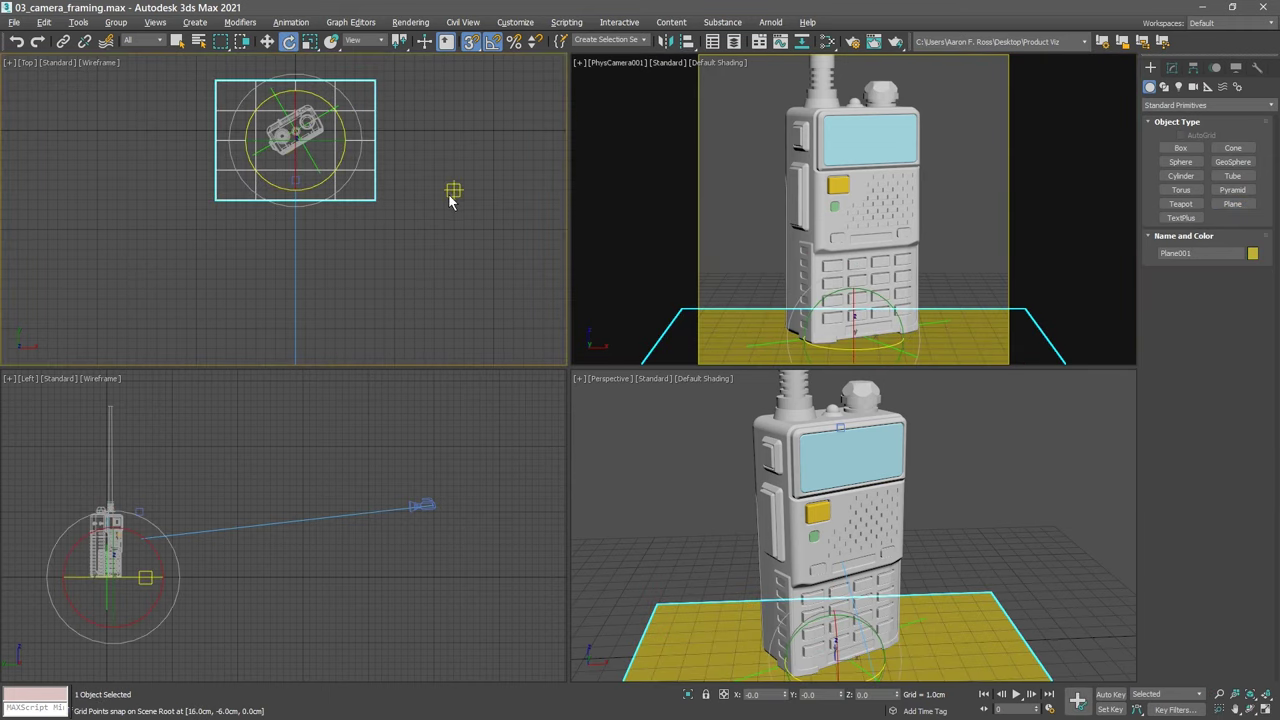
Move the plane to Y 0 cm so it is centred on the origin.
click(267, 42)
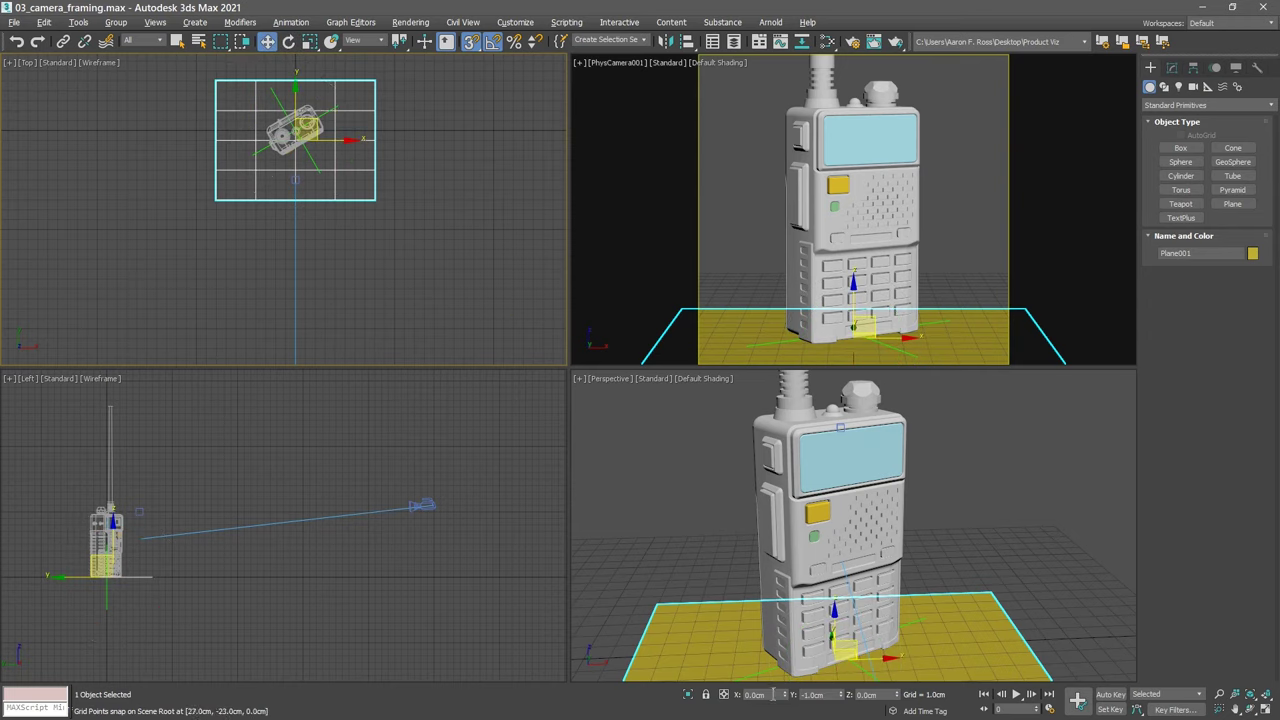
double_click(815, 695)
text(0)
key(Return)
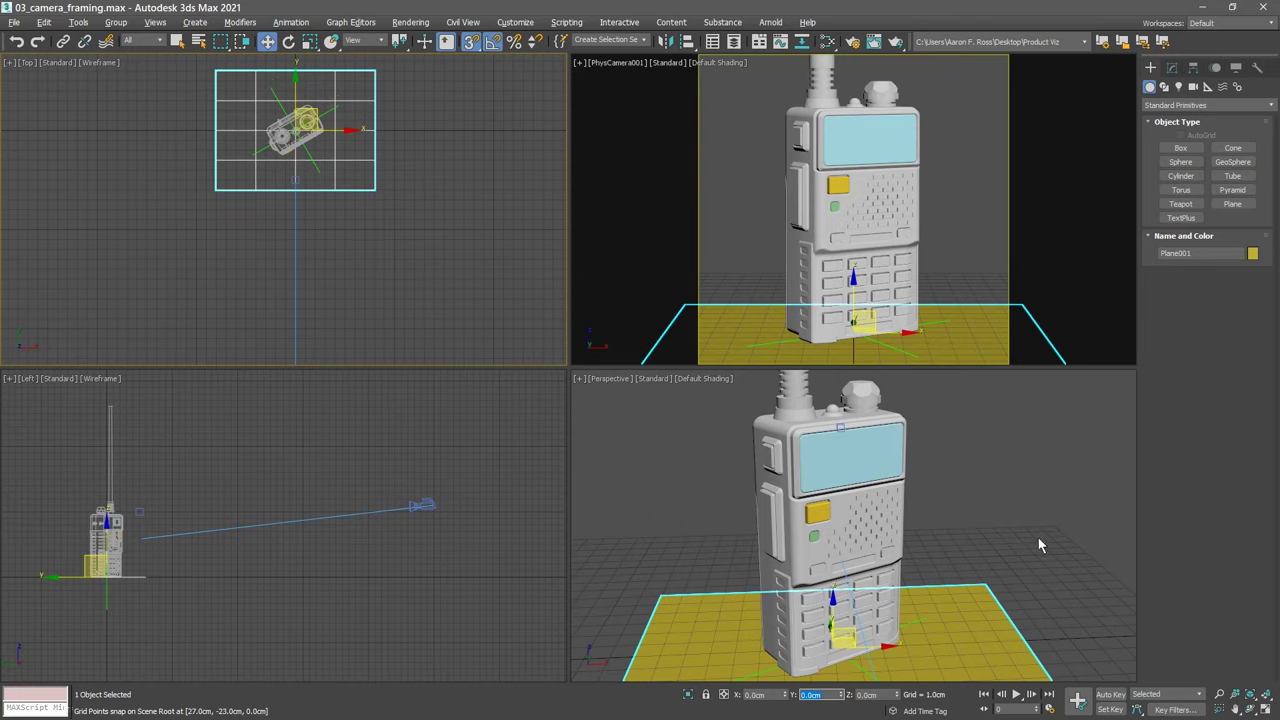
Set the plane's length to 50 cm and its width to 70 cm.
click(1172, 68)
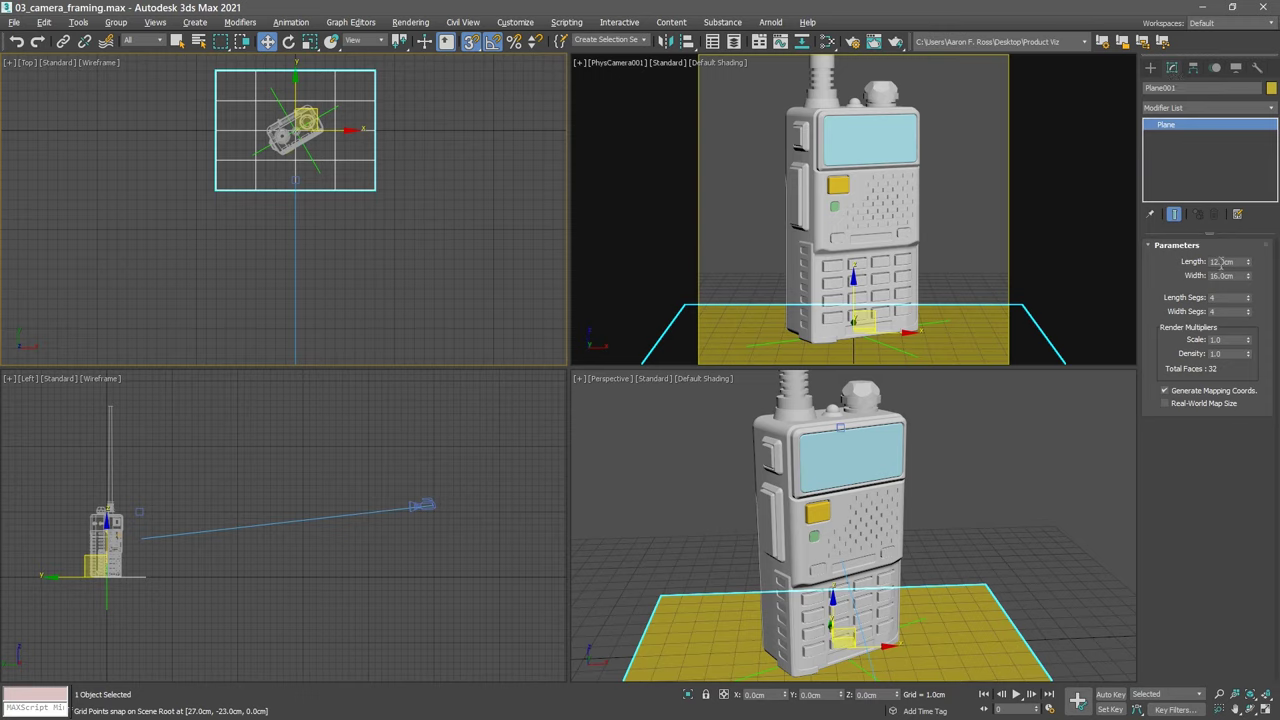
double_click(1240, 261)
text(50)
key(Tab)
text(7)
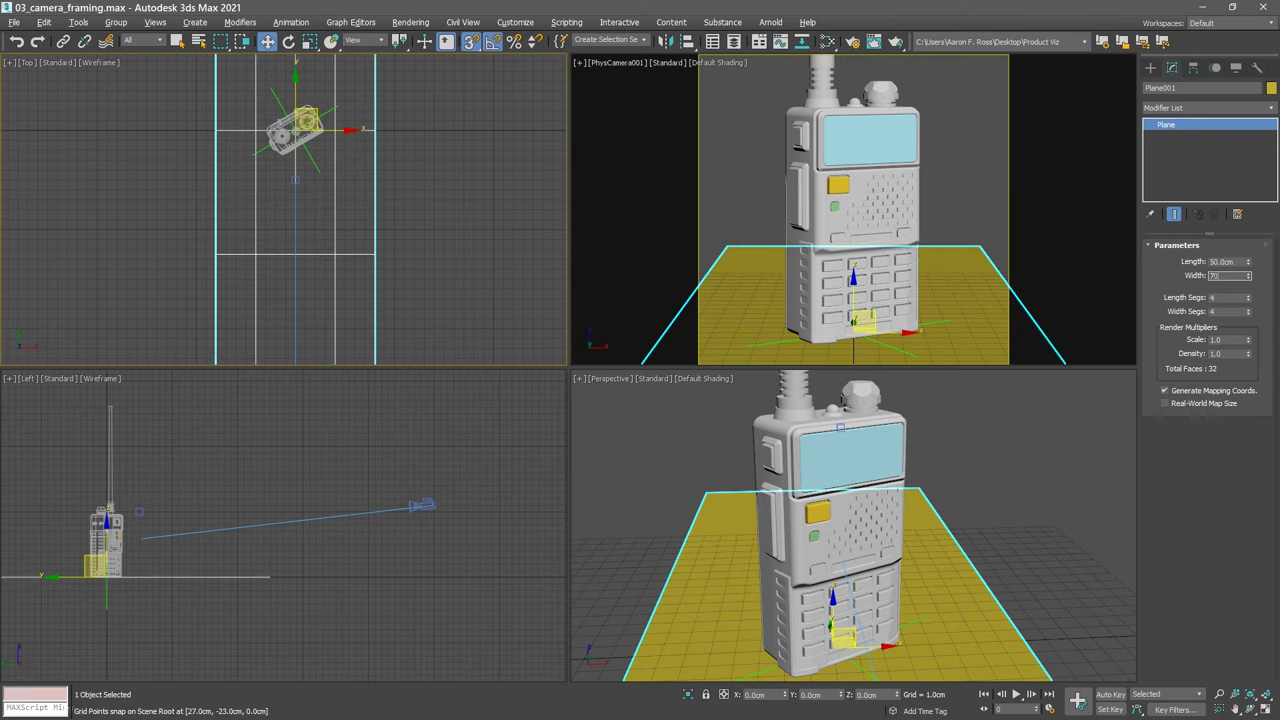
text(0)
key(Return)
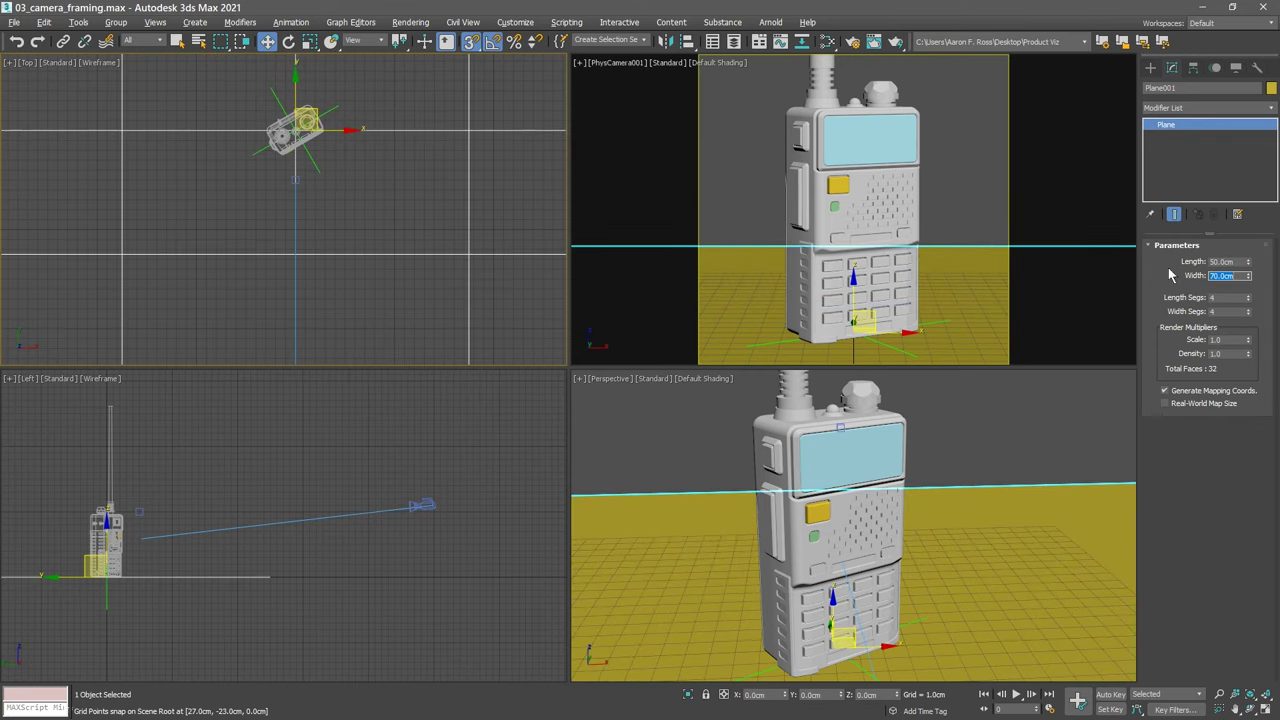